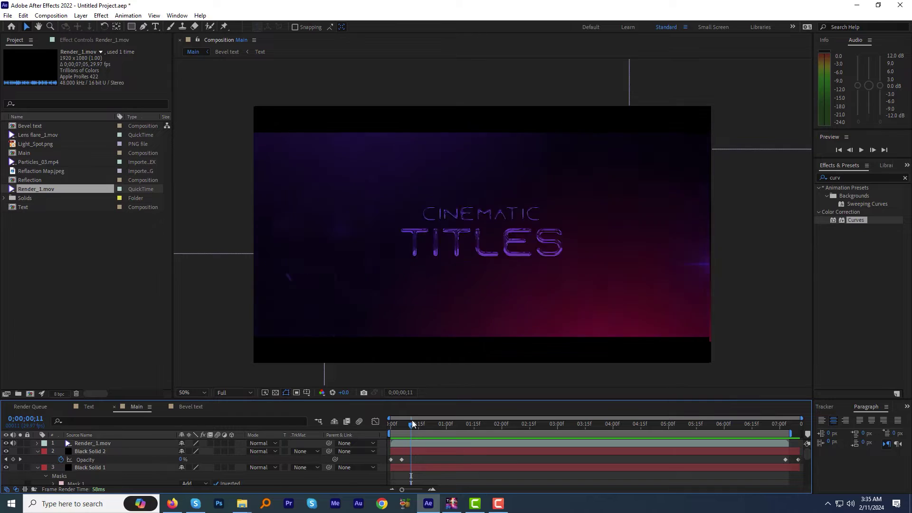
# Preview the finished CINEMATIC TITLES animation
pyautogui.press('space')
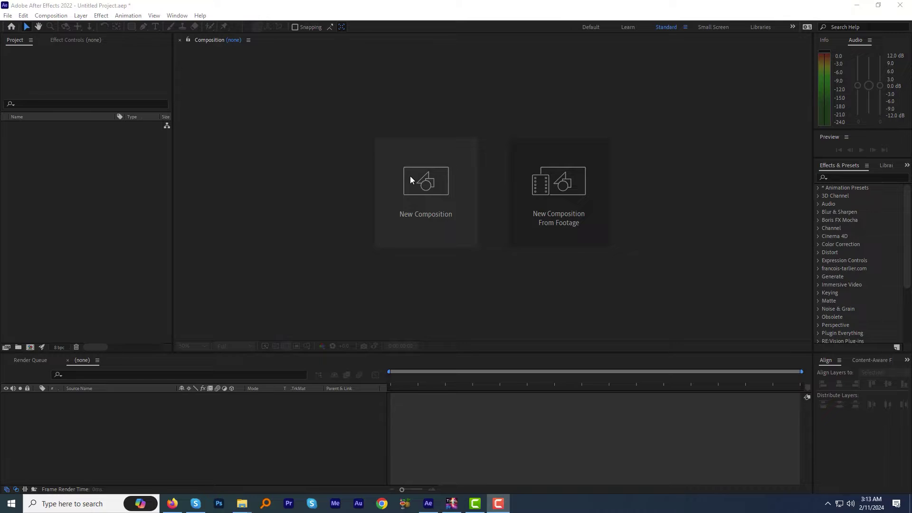
# Create a composition named Text with the HDTV 1080 29.97 preset and a 10-second duration
pyautogui.click(411, 179)
pyautogui.write('Text')
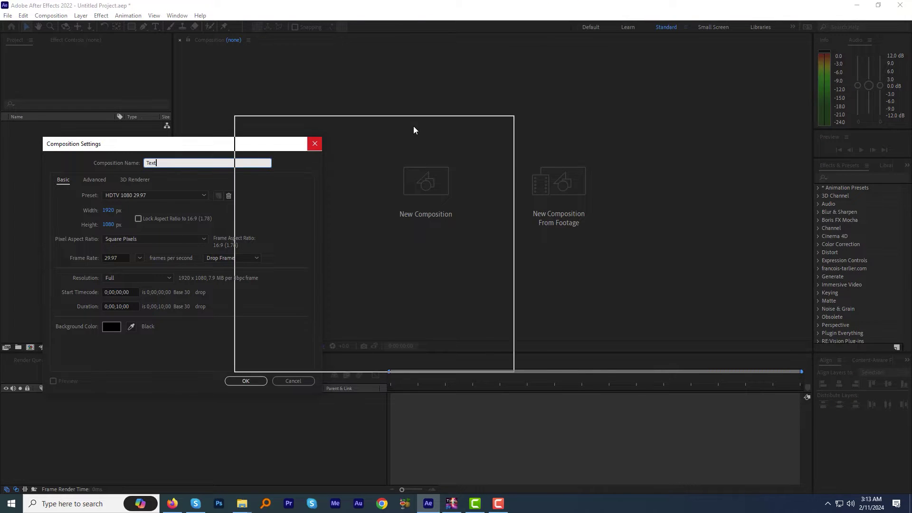
pyautogui.click(370, 152)
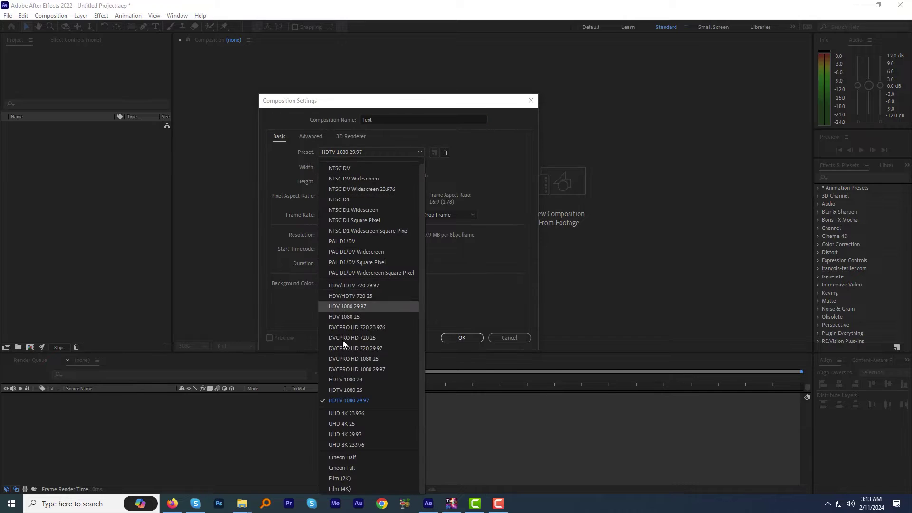
pyautogui.click(349, 400)
pyautogui.click(332, 215)
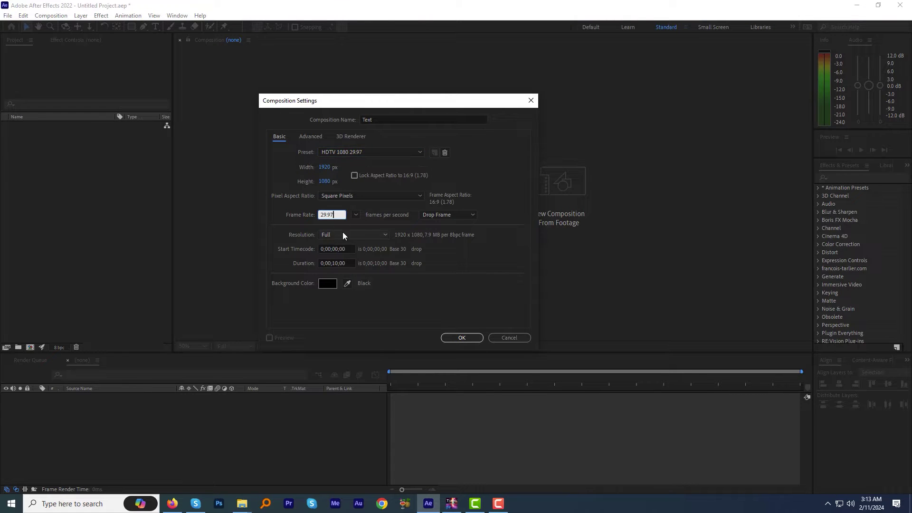
pyautogui.click(350, 263)
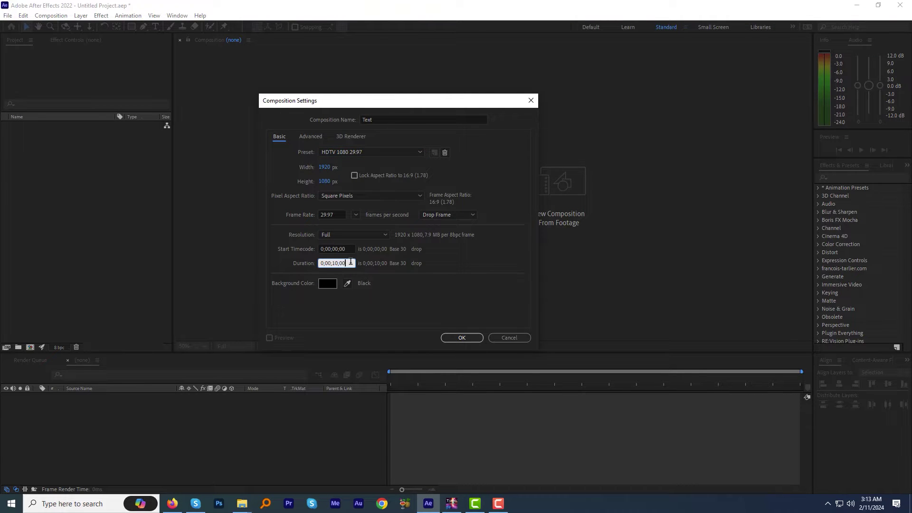
pyautogui.click(456, 337)
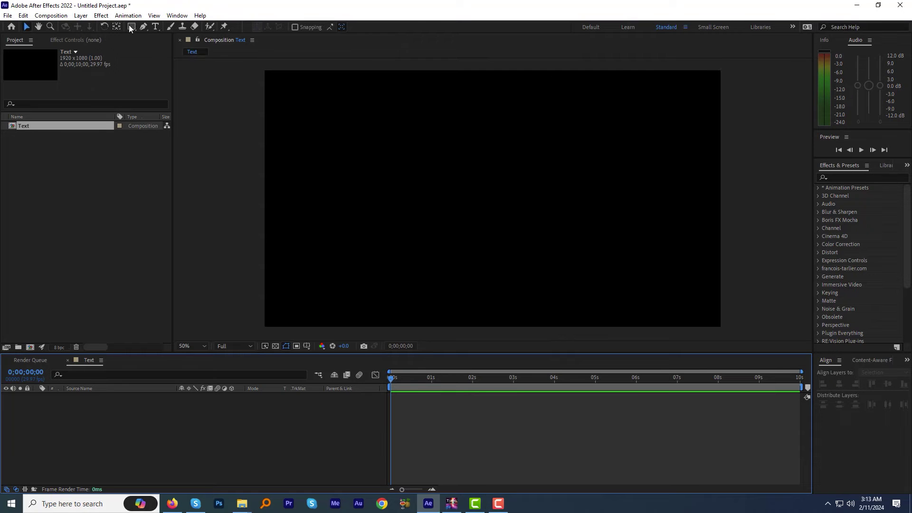
# Create a DARE text layer in the composition
pyautogui.click(155, 29)
pyautogui.click(394, 202)
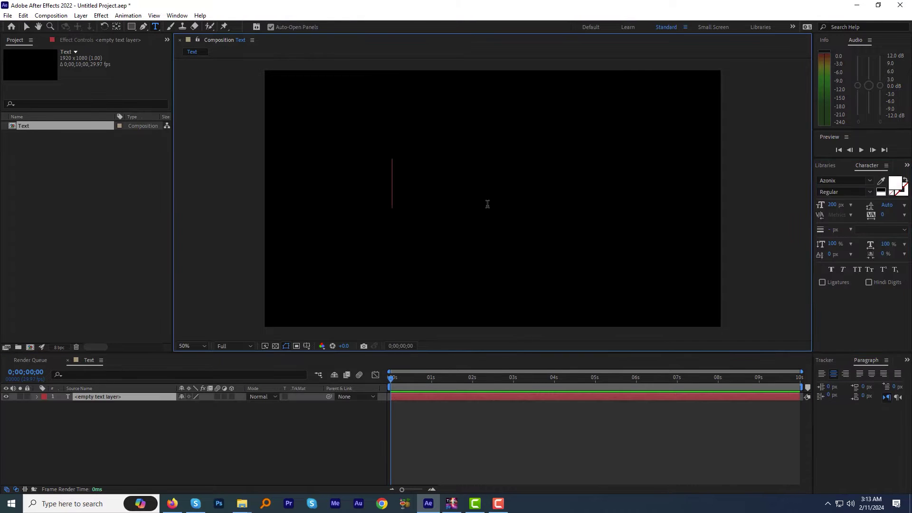
pyautogui.write('DARE')
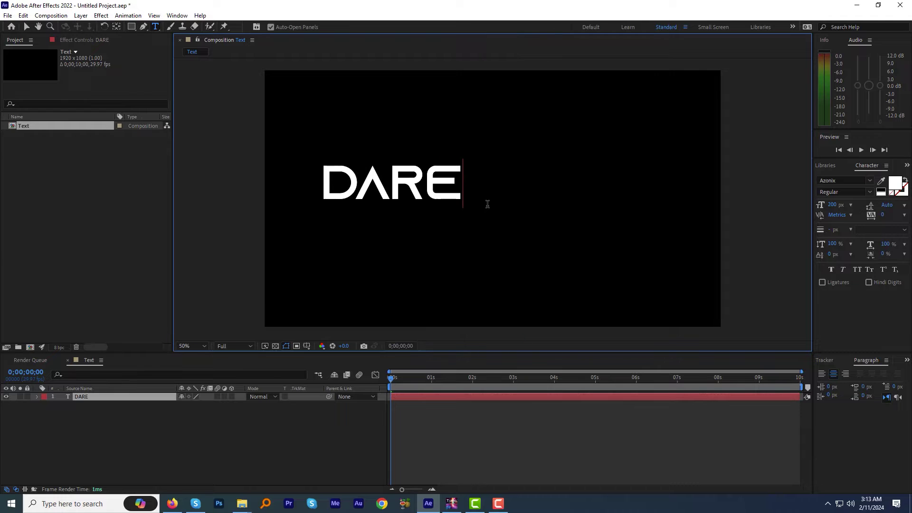
pyautogui.press('KP_Enter')
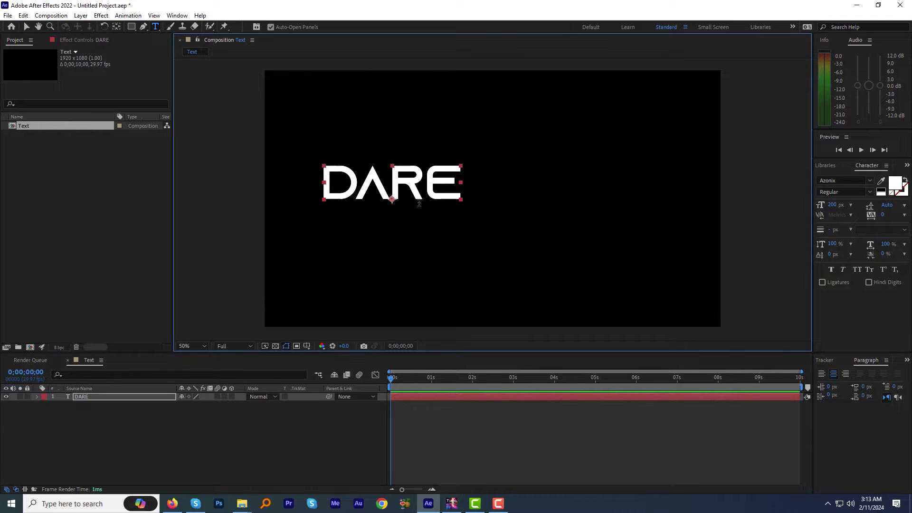
# Centre DARE's anchor point and align the layer horizontally and vertically to the composition
pyautogui.keyDown('ctrl'); pyautogui.doubleClick(116, 27); pyautogui.keyUp('ctrl')
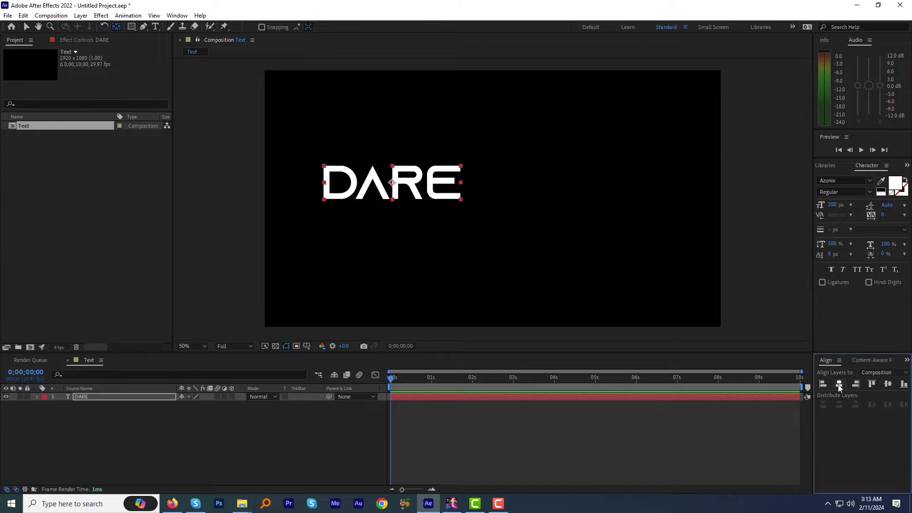
pyautogui.click(838, 384)
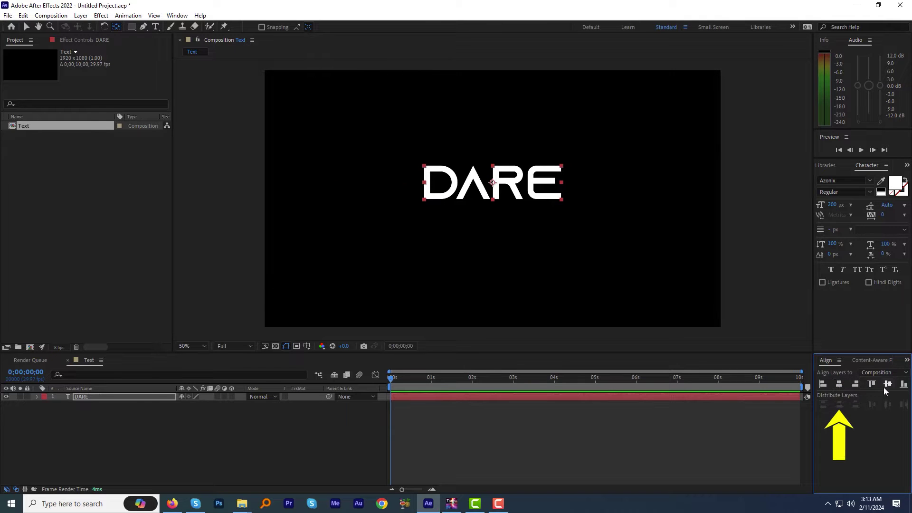
pyautogui.click(886, 385)
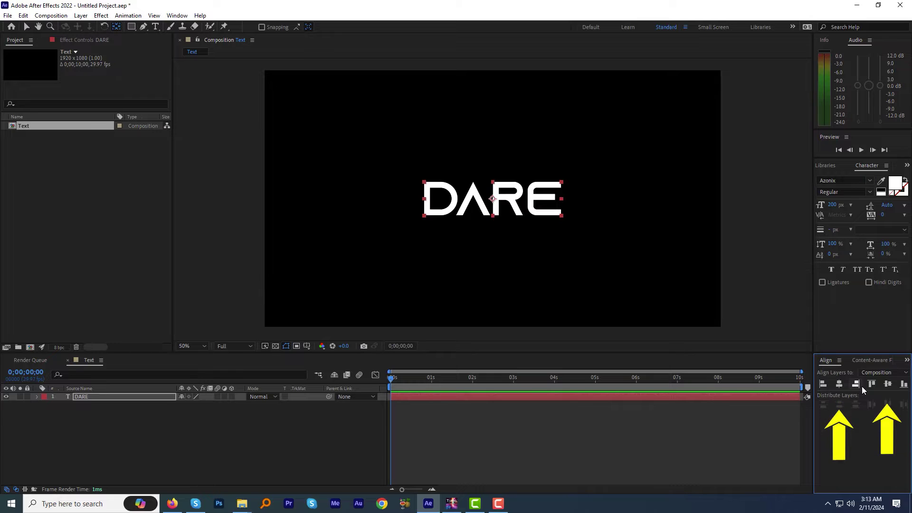
# Search Effects & Presets for 'decr' and apply Decrease Tracking to the DARE layer
pyautogui.click(177, 15)
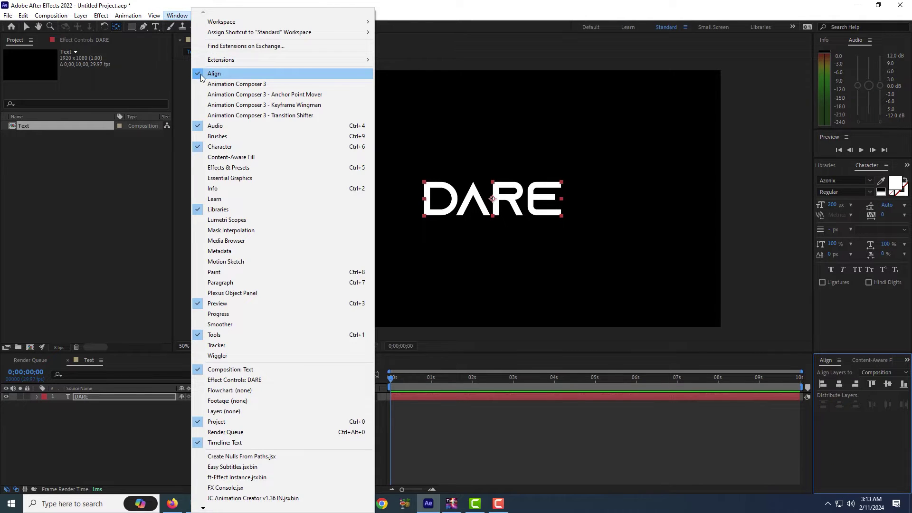
pyautogui.click(223, 74)
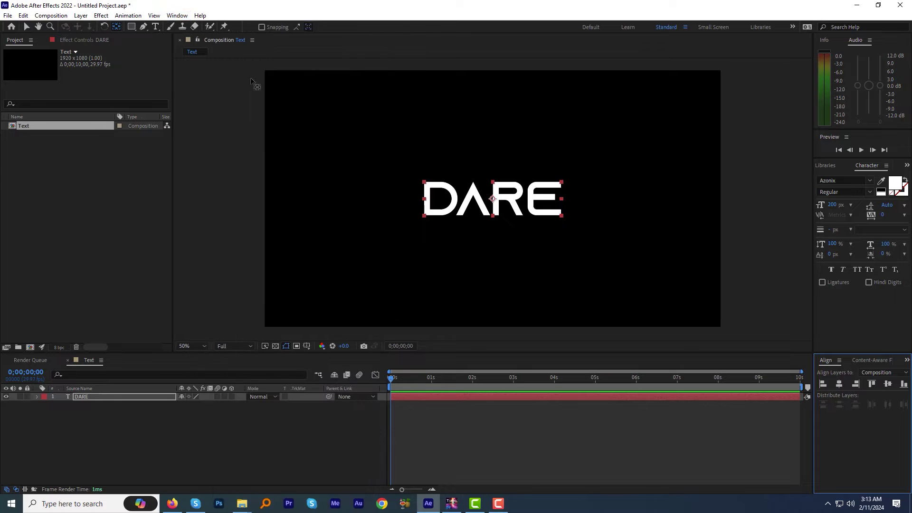
pyautogui.click(907, 167)
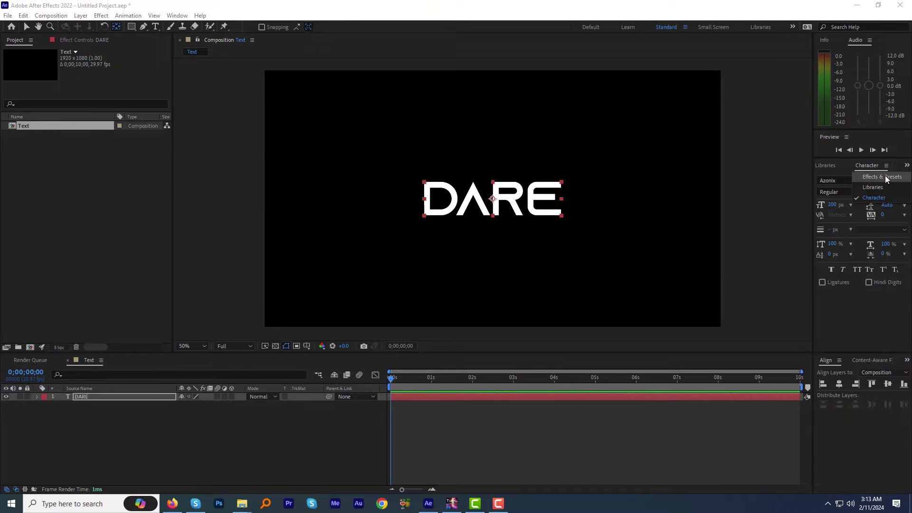
pyautogui.click(883, 177)
pyautogui.click(836, 177)
pyautogui.write('decr')
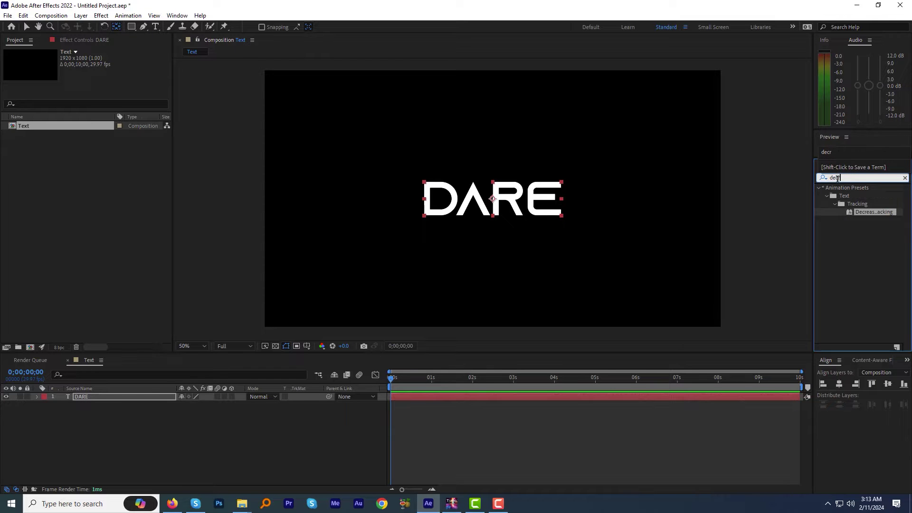
pyautogui.moveTo(868, 213); pyautogui.dragTo(476, 201)
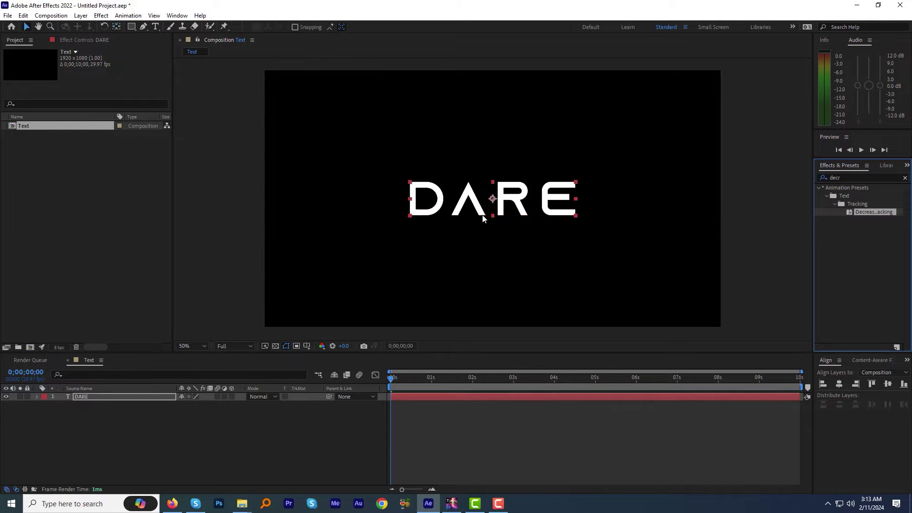
# Reveal DARE's Tracking Amount keyframes and preview the letters tightening toward 01;15
pyautogui.click(401, 397)
pyautogui.press('u')
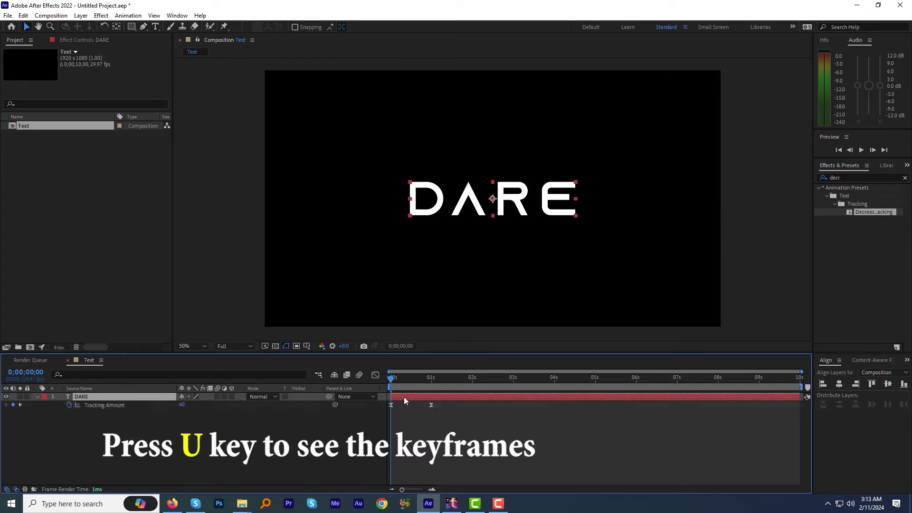
pyautogui.moveTo(392, 378); pyautogui.dragTo(452, 404)
pyautogui.press('space')
pyautogui.press('space')
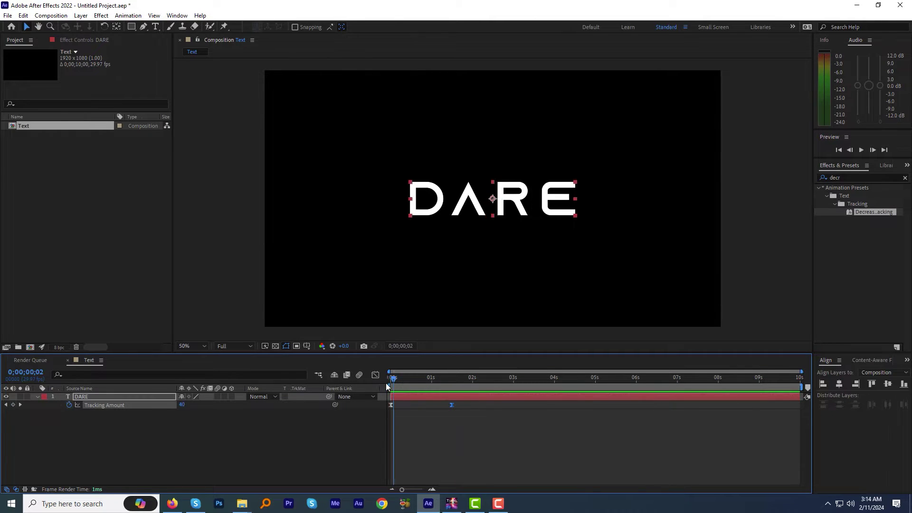
# Ease into the final tracking keyframe with about 84% influence in the speed graph
pyautogui.click(374, 378)
pyautogui.moveTo(411, 398); pyautogui.dragTo(426, 398)
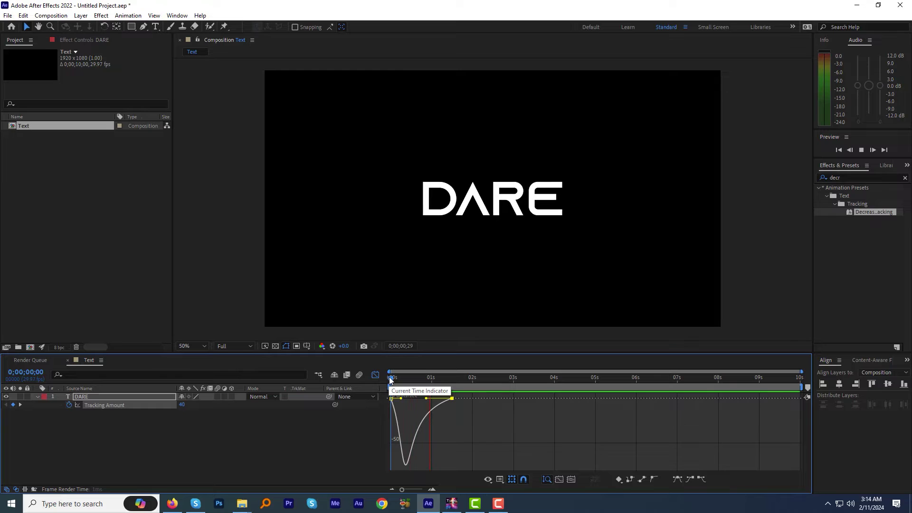
pyautogui.click(376, 375)
pyautogui.moveTo(396, 381); pyautogui.dragTo(224, 394)
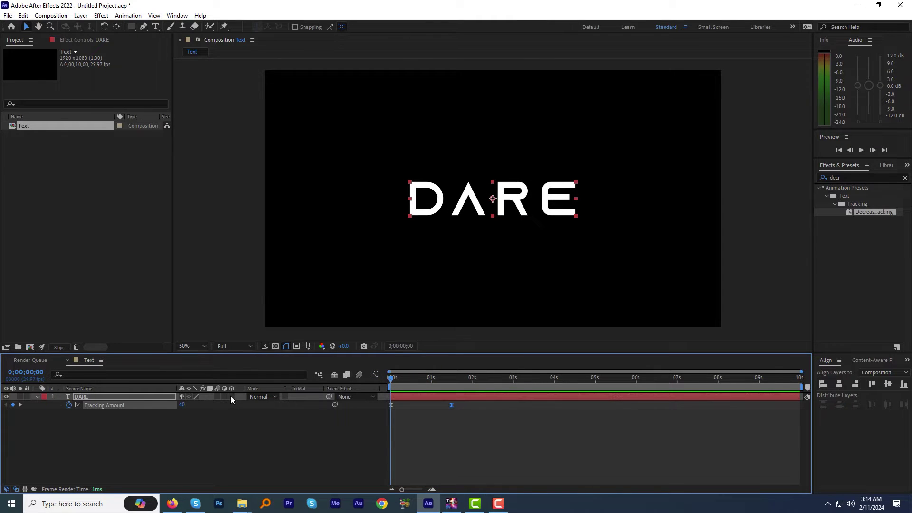
# Make DARE a 3D layer and set a Position keyframe at frame 10
pyautogui.click(231, 397)
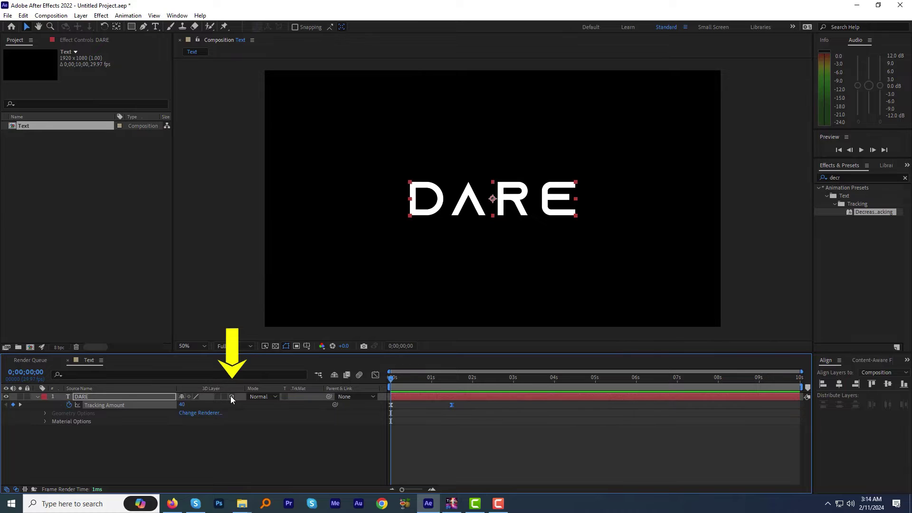
pyautogui.click(115, 396)
pyautogui.hotkey('shift', 'p')
pyautogui.hotkey('shift', 'r')
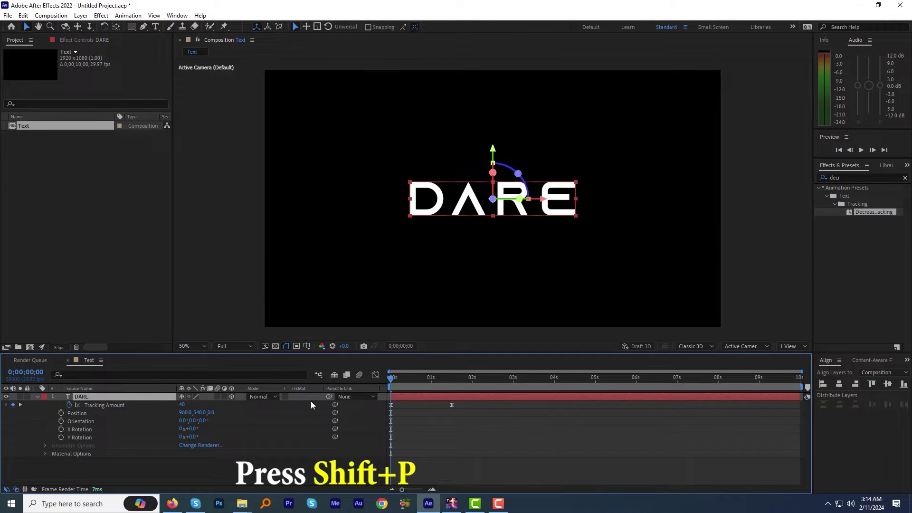
pyautogui.moveTo(392, 379); pyautogui.dragTo(406, 384)
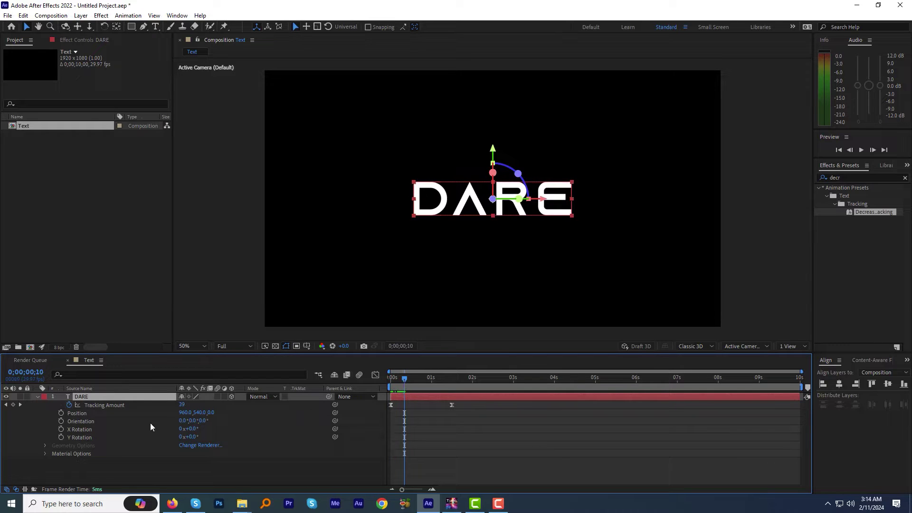
pyautogui.click(61, 416)
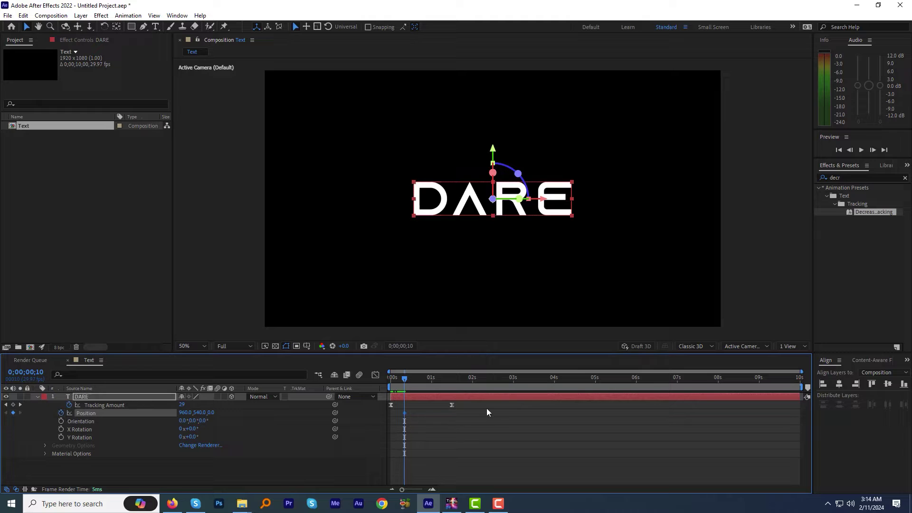
# At frame 0, push DARE off-screen to a Z position of about −2661
pyautogui.moveTo(400, 376); pyautogui.dragTo(373, 381)
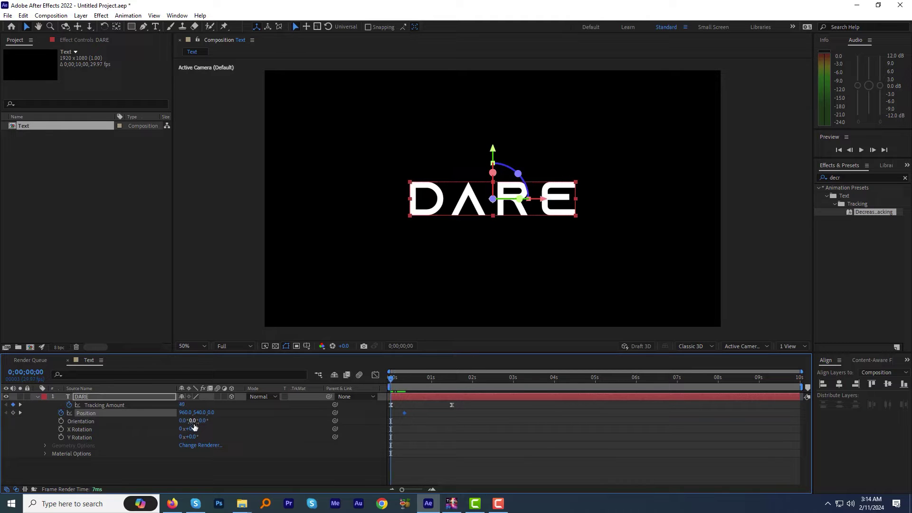
pyautogui.moveTo(209, 413); pyautogui.dragTo(93, 418)
pyautogui.click(214, 413)
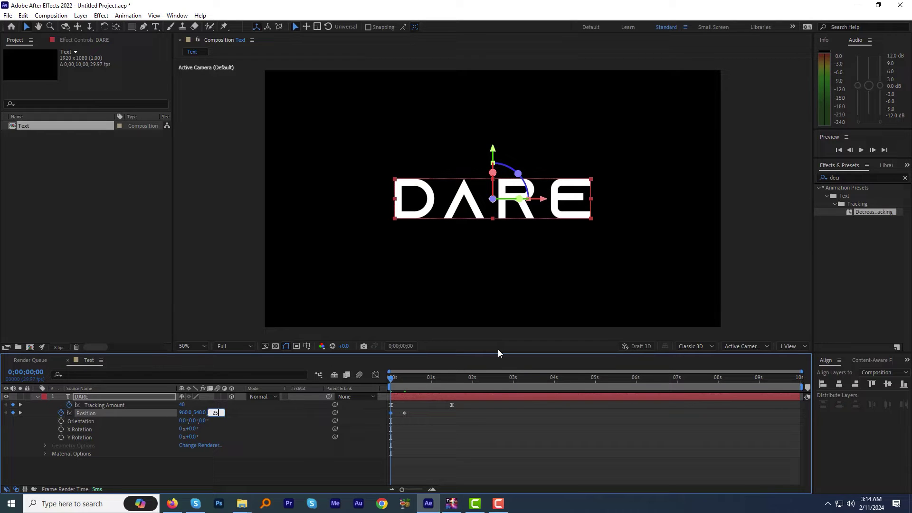
pyautogui.write('-2500')
pyautogui.press('Return')
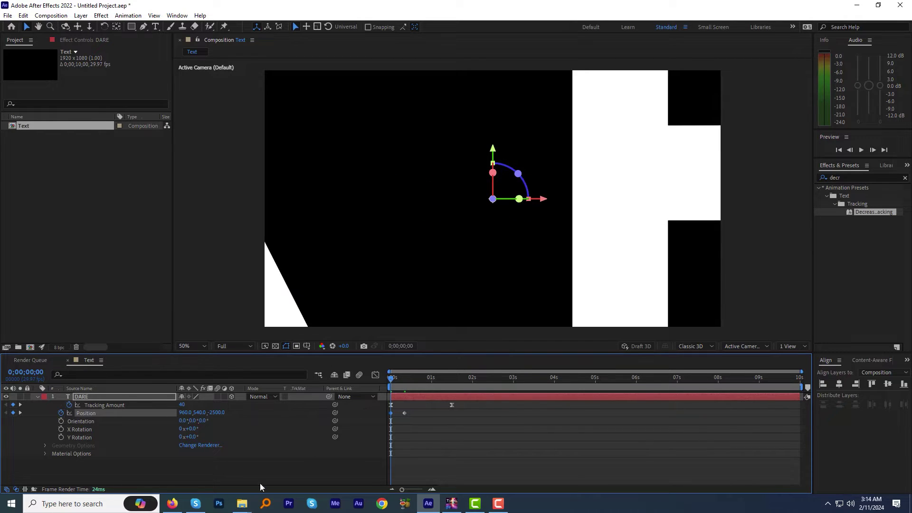
pyautogui.moveTo(216, 413); pyautogui.dragTo(147, 418)
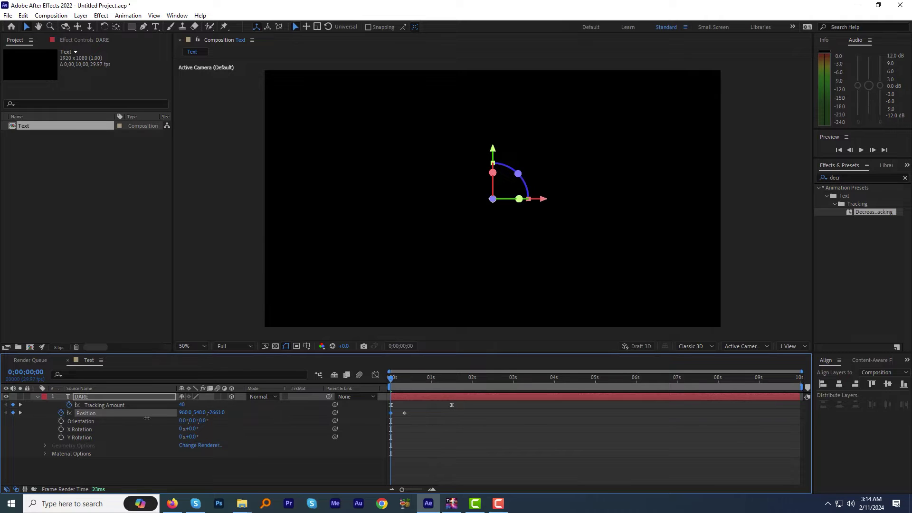
pyautogui.click(428, 377)
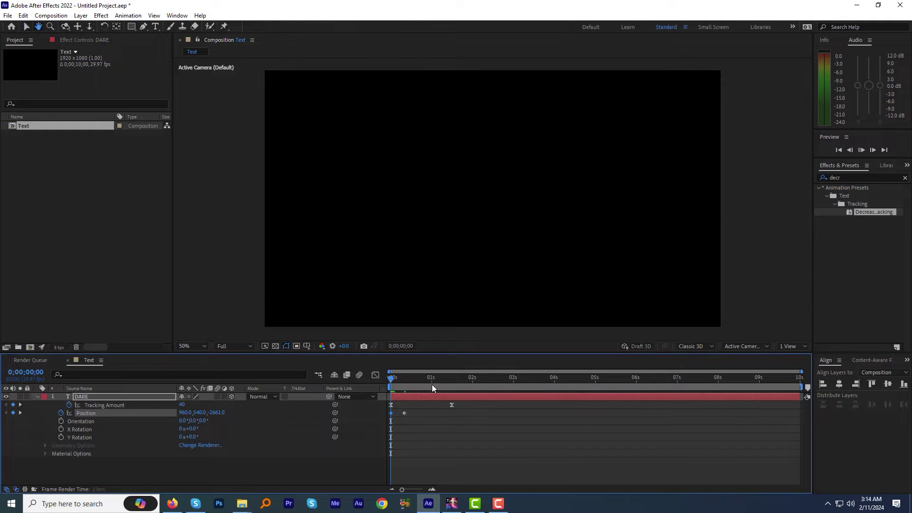
# Keyframe DARE's Position at 0;00;01;15 and set Z to 3000 at 0;00;01;26
pyautogui.moveTo(423, 382); pyautogui.dragTo(452, 386)
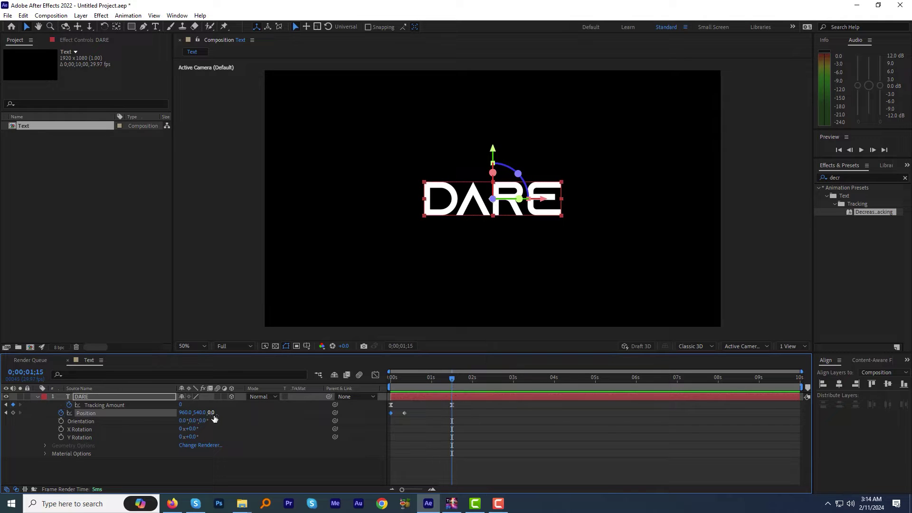
pyautogui.moveTo(212, 413); pyautogui.dragTo(295, 406)
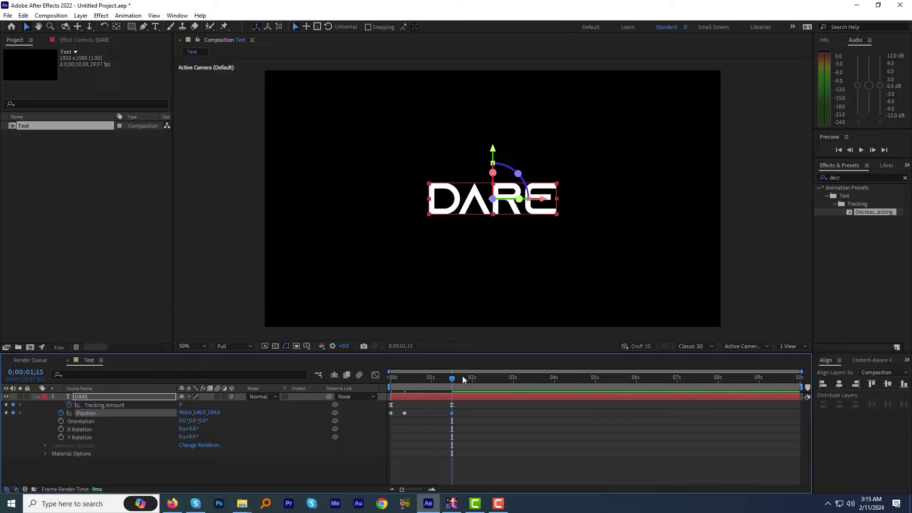
pyautogui.moveTo(451, 379); pyautogui.dragTo(468, 383)
pyautogui.moveTo(209, 417); pyautogui.dragTo(216, 418)
pyautogui.click(215, 414)
pyautogui.write('300')
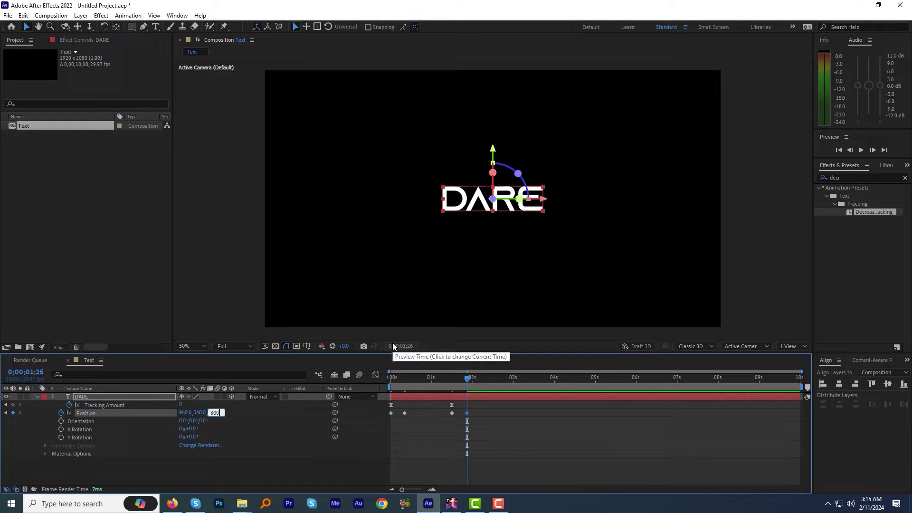
pyautogui.press('Return')
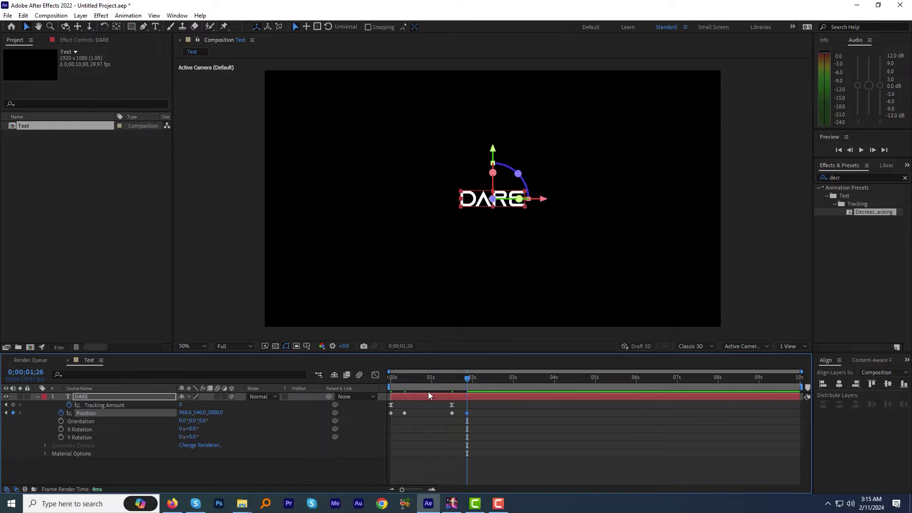
# Keyframe DARE's Opacity from 100% at 0;00;01;15 to 0% at 0;00;01;26
pyautogui.press('j')
pyautogui.hotkey('shift', 't')
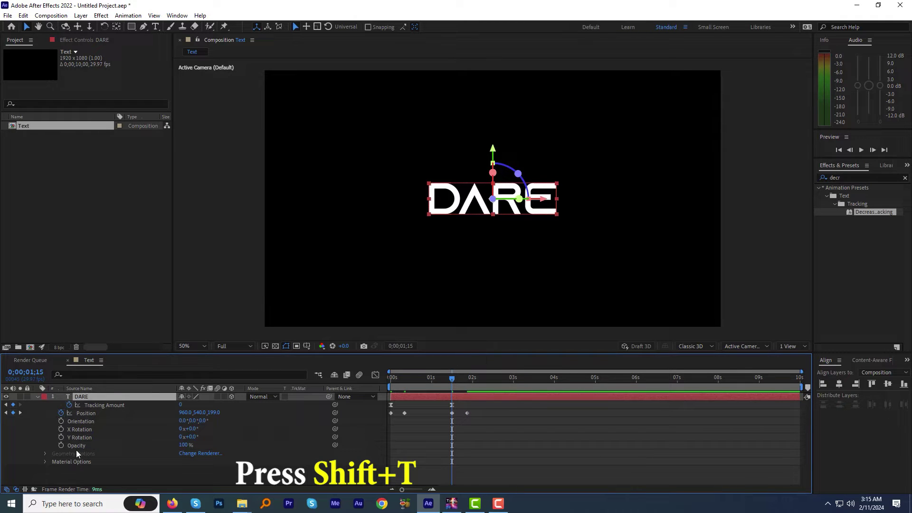
pyautogui.click(60, 446)
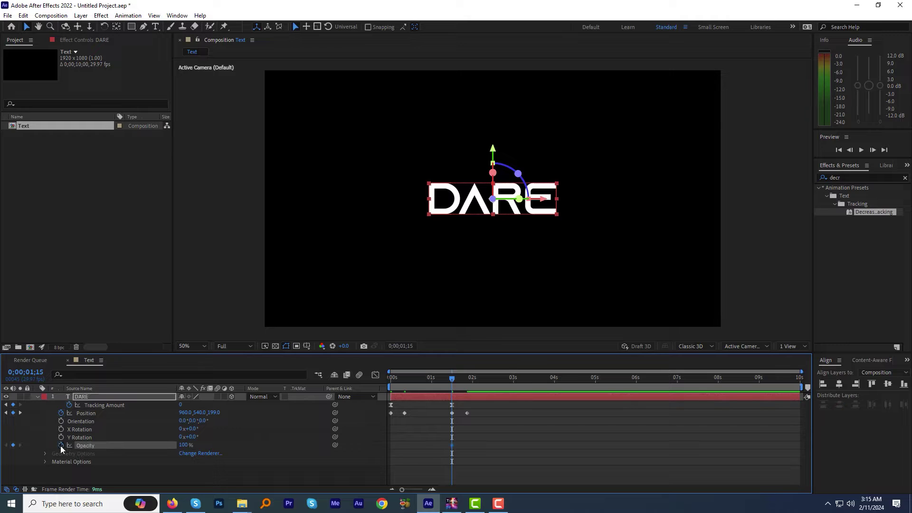
pyautogui.click(467, 381)
pyautogui.moveTo(467, 381); pyautogui.dragTo(467, 381)
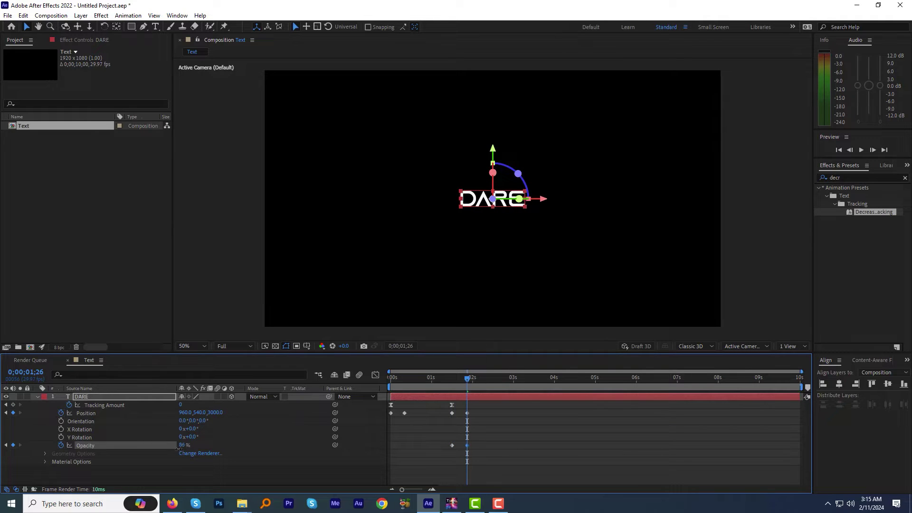
pyautogui.moveTo(181, 447); pyautogui.dragTo(138, 446)
# Preview the animation from the start, then select the Position keyframe at 0;00;00;10
pyautogui.press('Home')
pyautogui.press('space')
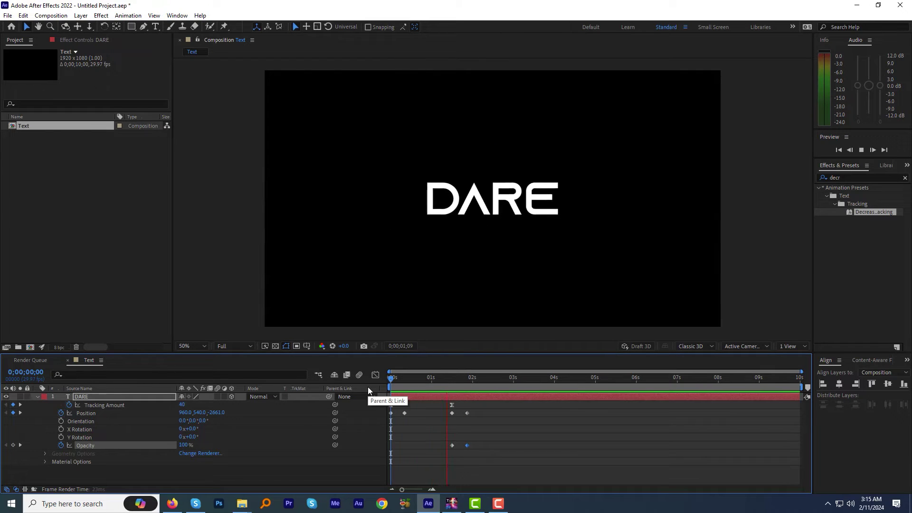
pyautogui.press('space')
pyautogui.moveTo(466, 385); pyautogui.dragTo(404, 394)
pyautogui.click(91, 413)
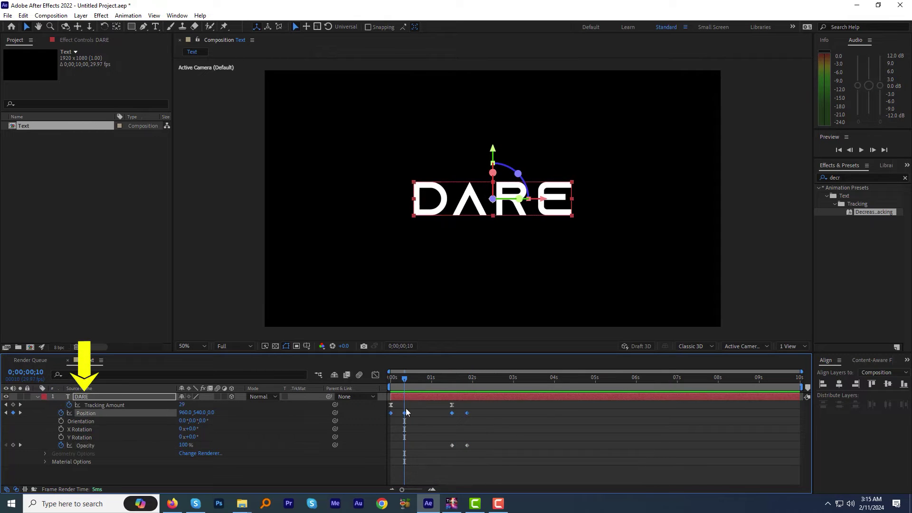
# Change the 0;00;00;10 Position keyframe's spatial interpolation from Auto Bezier to Linear
pyautogui.rightClick(404, 413)
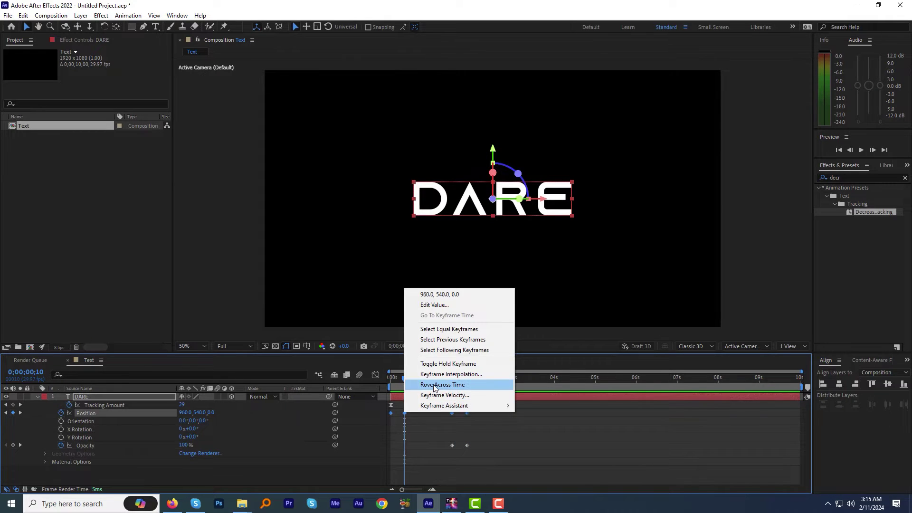
pyautogui.click(446, 375)
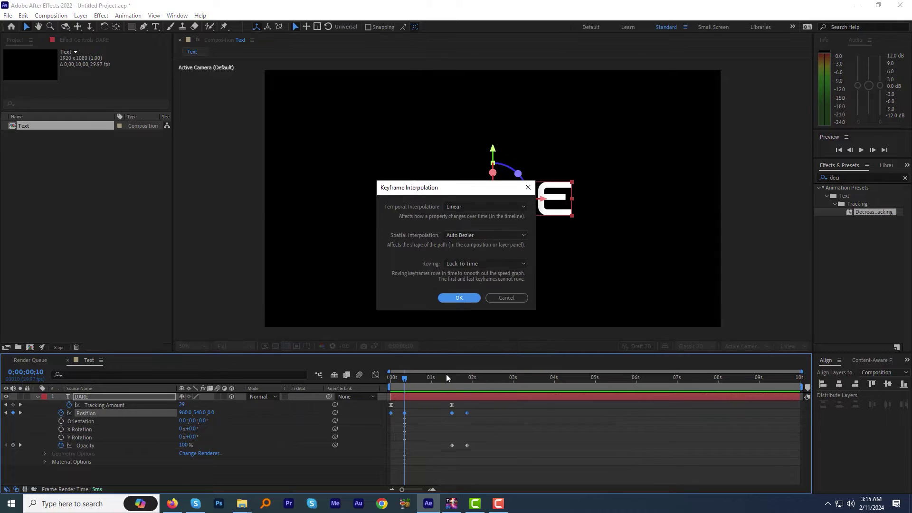
pyautogui.click(465, 234)
pyautogui.click(464, 258)
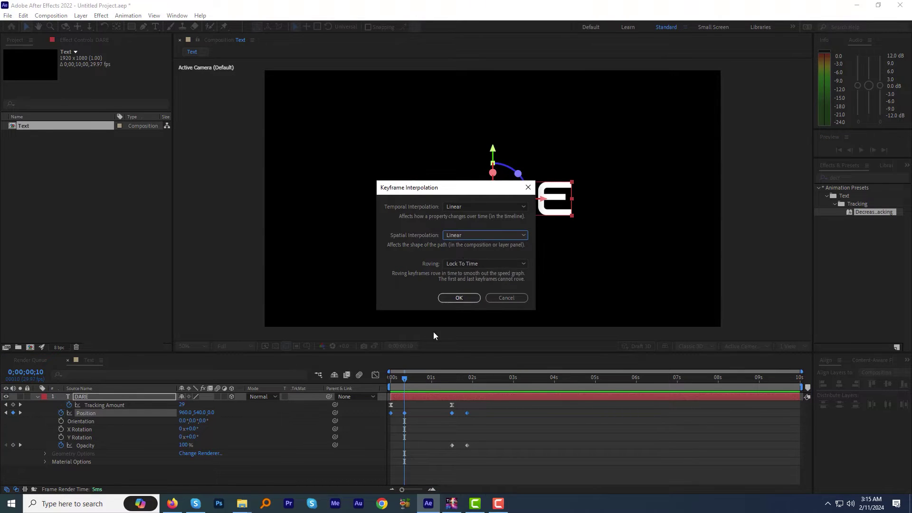
pyautogui.click(457, 299)
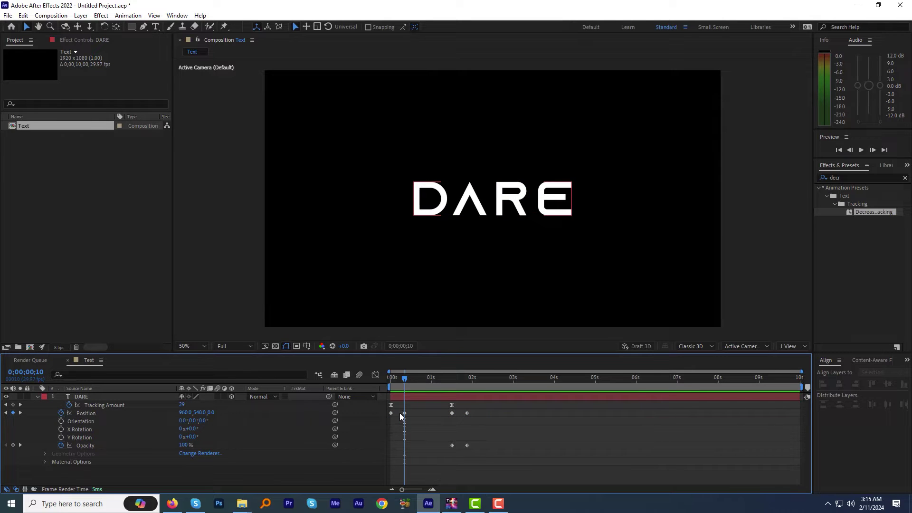
pyautogui.click(404, 413)
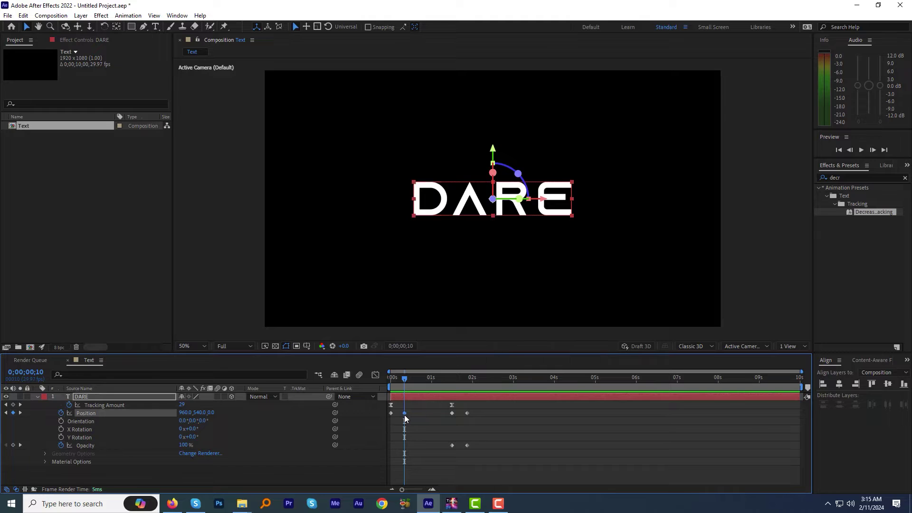
# Apply Easy Ease In to DARE's Position keyframe at 0;00;00;10
pyautogui.rightClick(405, 415)
pyautogui.moveTo(444, 408)
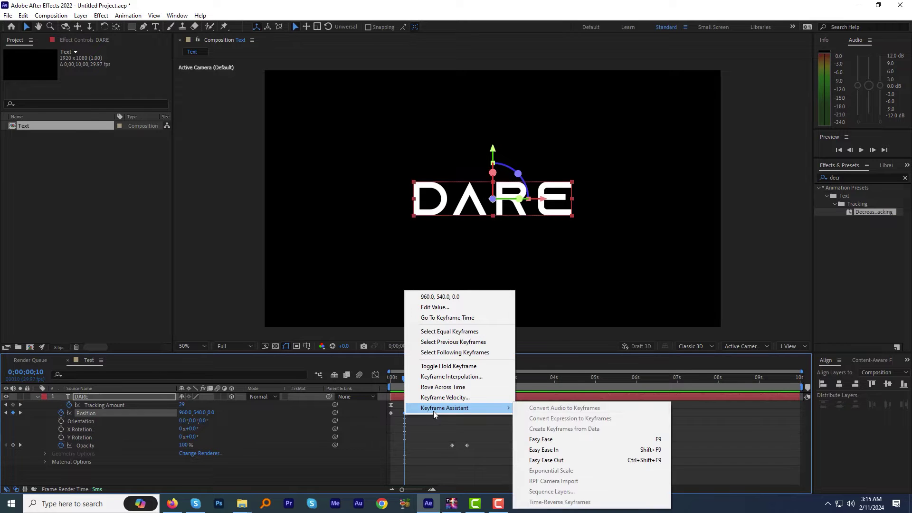
pyautogui.click(540, 450)
# Apply Easy Ease Out to DARE's Position keyframe at 0;00;01;15
pyautogui.click(452, 383)
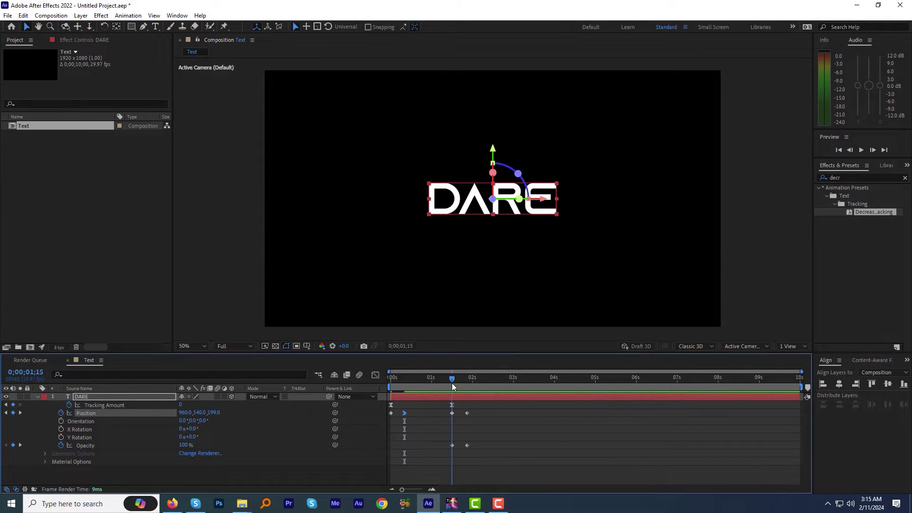
pyautogui.click(453, 412)
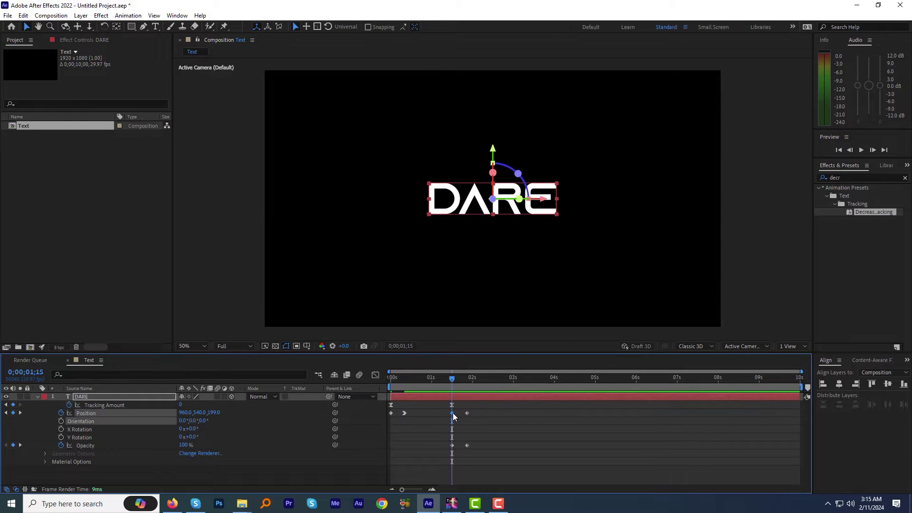
pyautogui.rightClick(452, 413)
pyautogui.moveTo(469, 405)
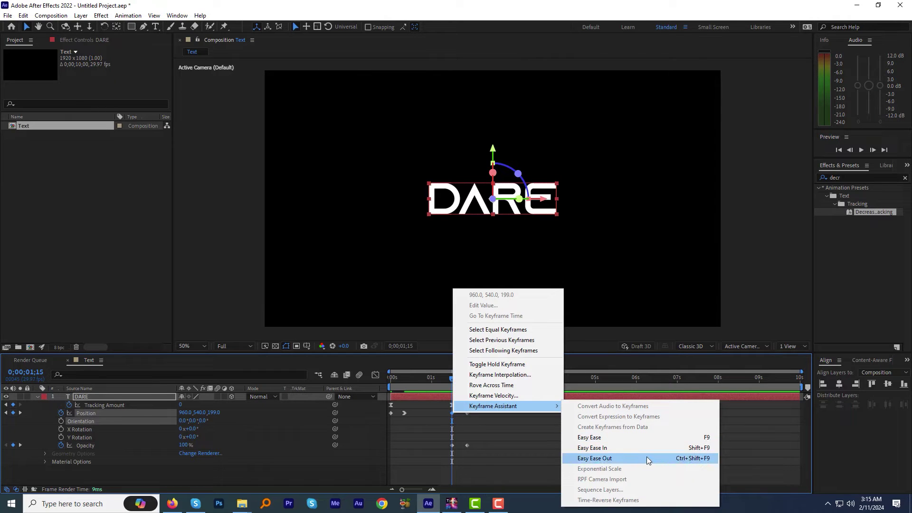
pyautogui.click(622, 459)
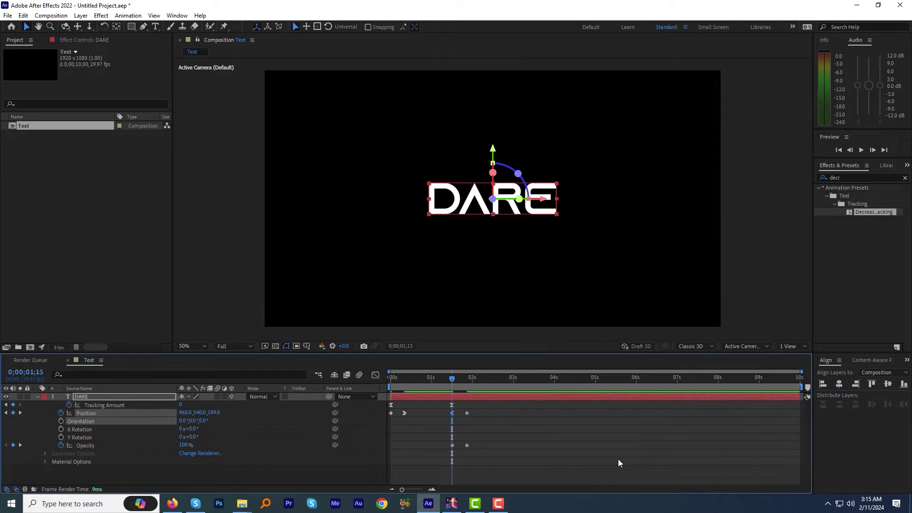
# Drag the Position speed handles so the curve spikes at its start and end
pyautogui.click(376, 376)
pyautogui.moveTo(802, 371); pyautogui.dragTo(494, 371)
pyautogui.moveTo(456, 465); pyautogui.dragTo(425, 469)
pyautogui.moveTo(637, 465); pyautogui.dragTo(660, 465)
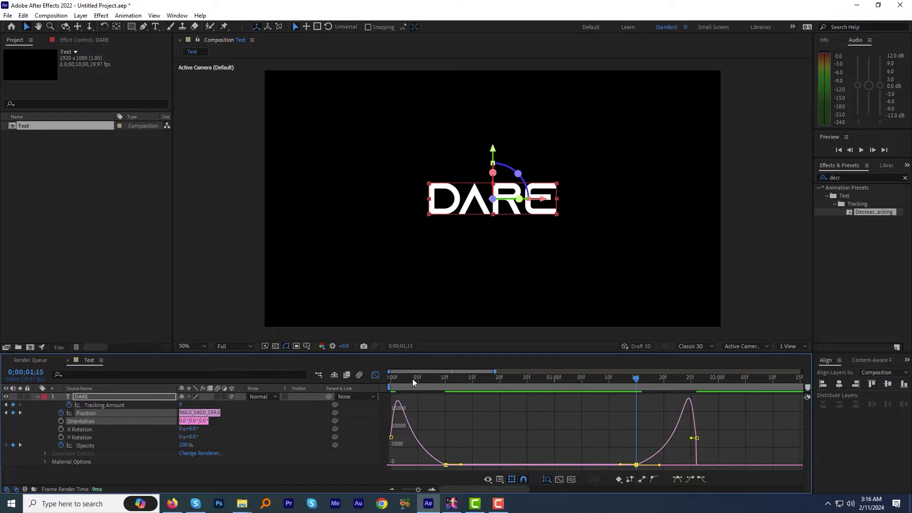
# Preview DARE's eased fly-in and fly-away animation
pyautogui.press('space')
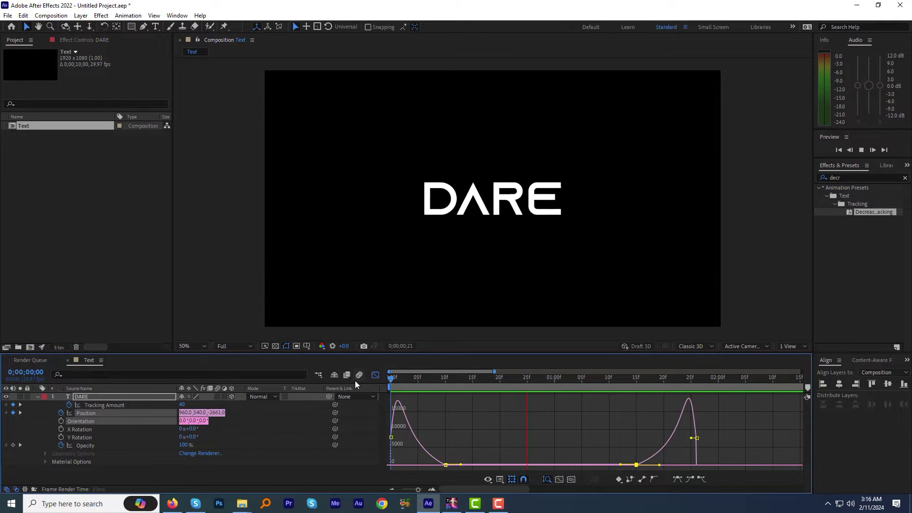
pyautogui.press('space')
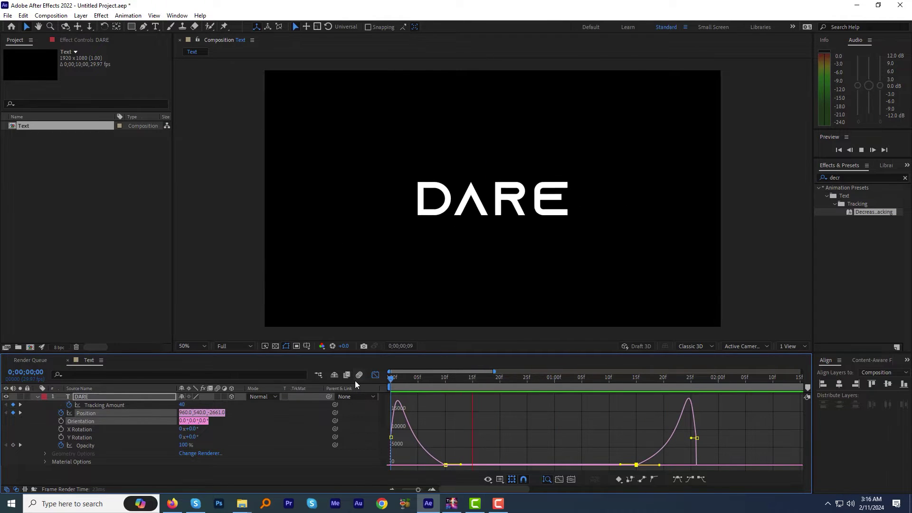
pyautogui.press('space')
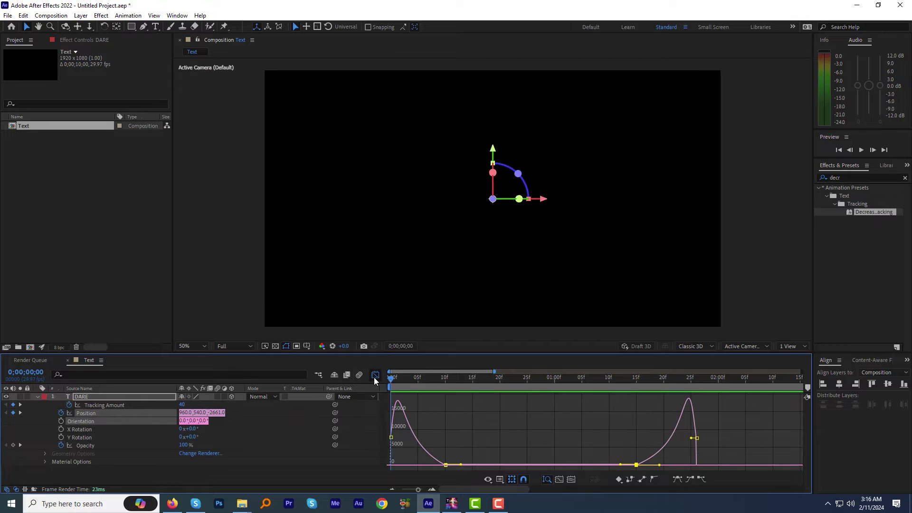
pyautogui.click(374, 377)
# Trim the DARE layer to end at 0;00;01;26 and collapse its properties
pyautogui.moveTo(689, 377); pyautogui.dragTo(697, 381)
pyautogui.hotkey('alt', ']')
pyautogui.press('-')
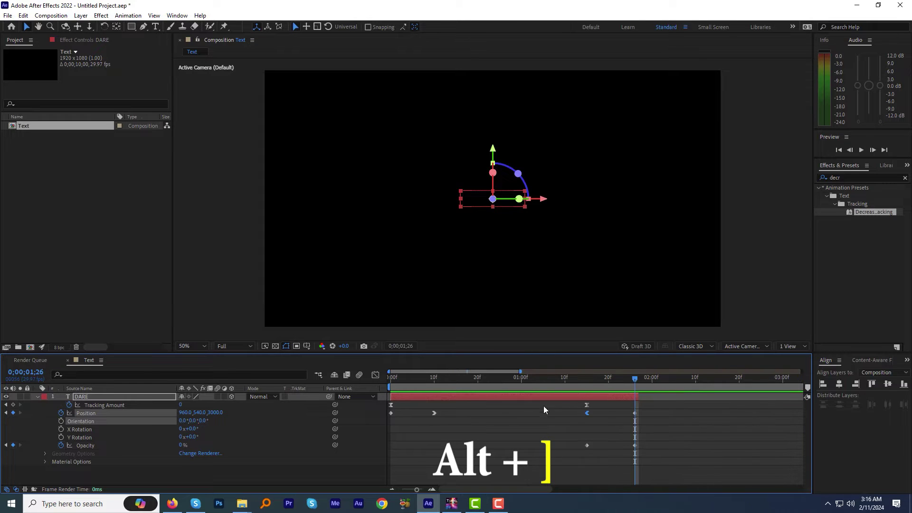
pyautogui.press('-')
pyautogui.press('-')
pyautogui.click(36, 397)
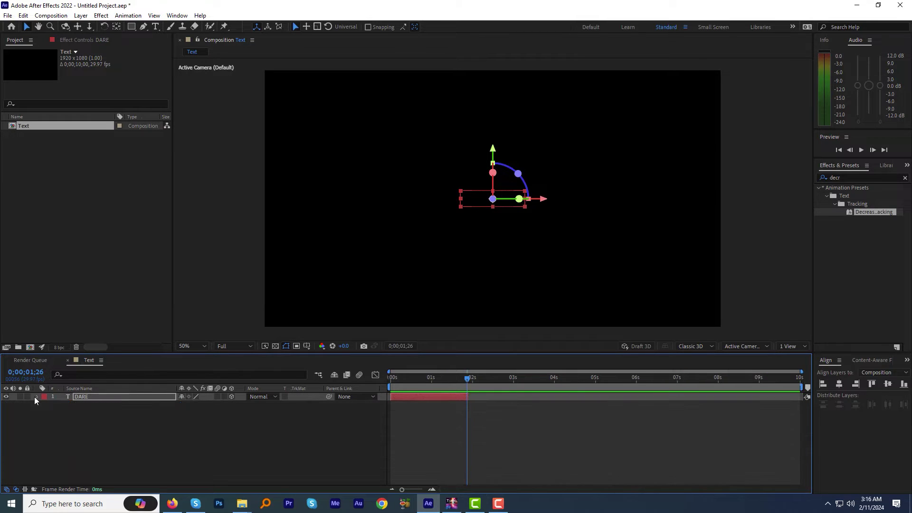
# Duplicate DARE into copies DARE 2–4, each starting where the previous one ends
pyautogui.hotkey('ctrl', 'd')
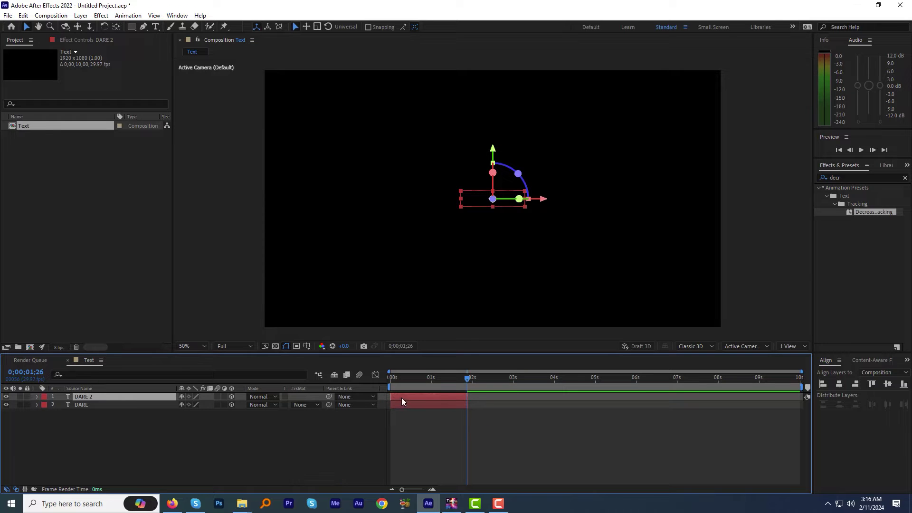
pyautogui.moveTo(400, 397); pyautogui.dragTo(628, 398)
pyautogui.hotkey('ctrl', 'd')
pyautogui.click(589, 380)
pyautogui.hotkey('ctrl', 'd')
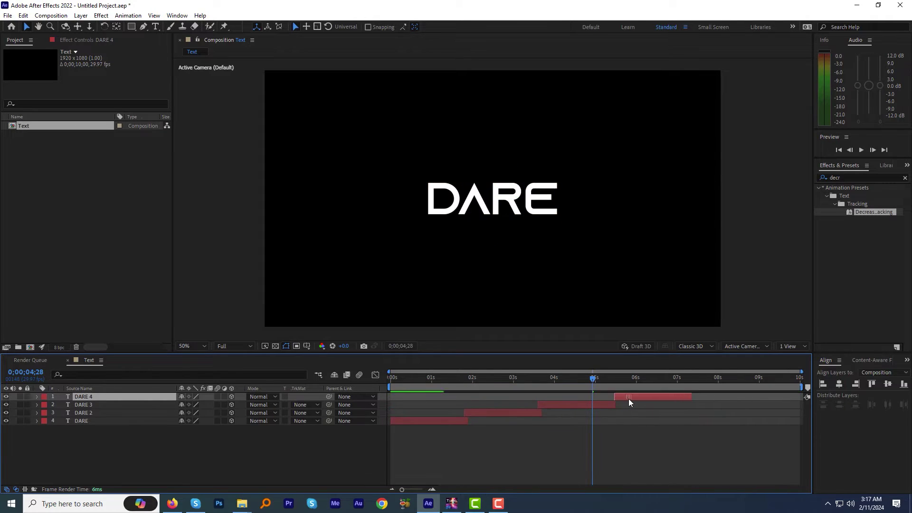
# Start DARE 4 near 5.4s and retype DARE 2 and DARE 3 as 'to dream' and 'beyond'
pyautogui.click(501, 378)
pyautogui.doubleClick(495, 413)
pyautogui.write('to dream')
pyautogui.click(576, 377)
pyautogui.doubleClick(572, 404)
pyautogui.write('beyond')
pyautogui.press('KP_Enter')
# Retype DARE 4 as 'reality' and preview the four-word sequence
pyautogui.click(648, 377)
pyautogui.doubleClick(648, 397)
pyautogui.write('reality')
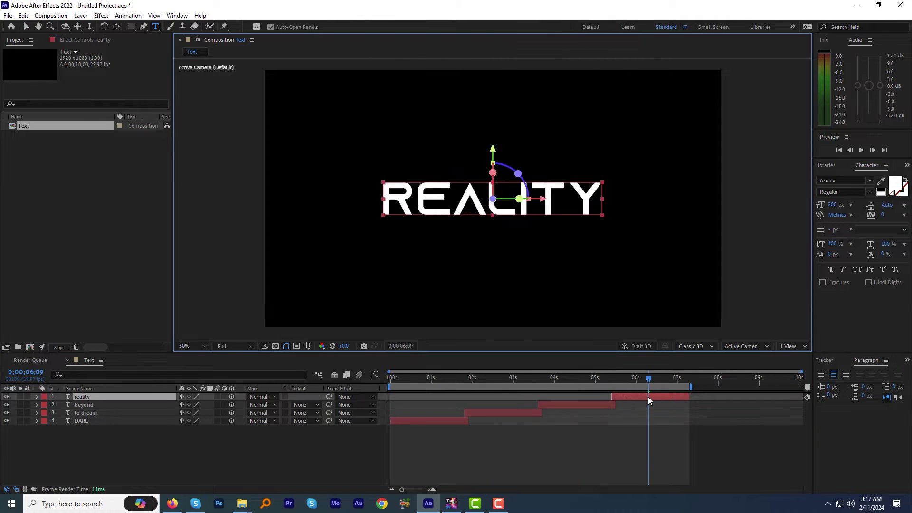
pyautogui.press('KP_Enter')
pyautogui.click(440, 380)
pyautogui.press('space')
pyautogui.moveTo(509, 382); pyautogui.dragTo(627, 381)
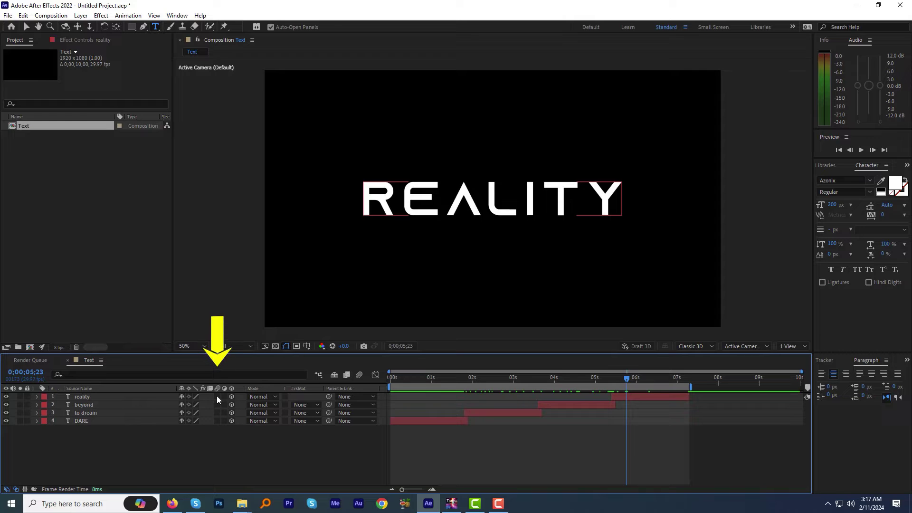
# Enable motion blur on reality, beyond and to dream, then preview from 0;00;00;00
pyautogui.moveTo(217, 396); pyautogui.dragTo(217, 422)
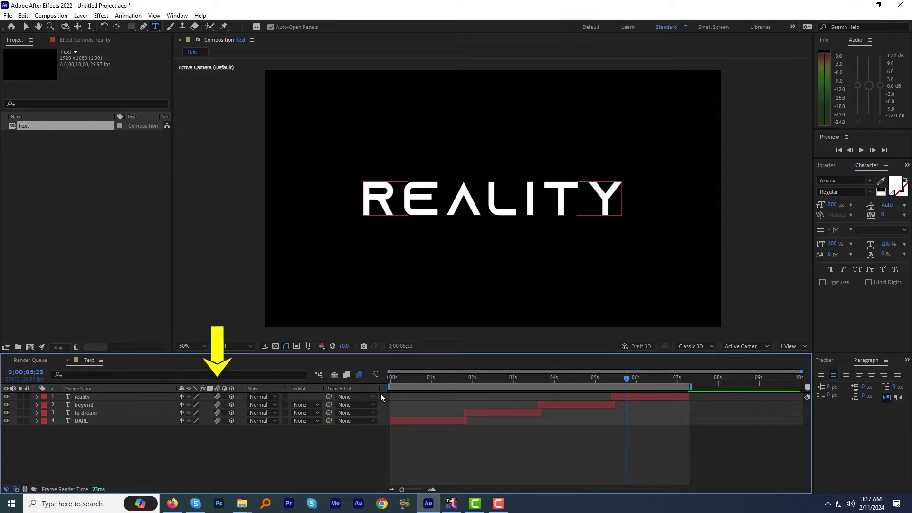
pyautogui.moveTo(398, 381); pyautogui.dragTo(373, 383)
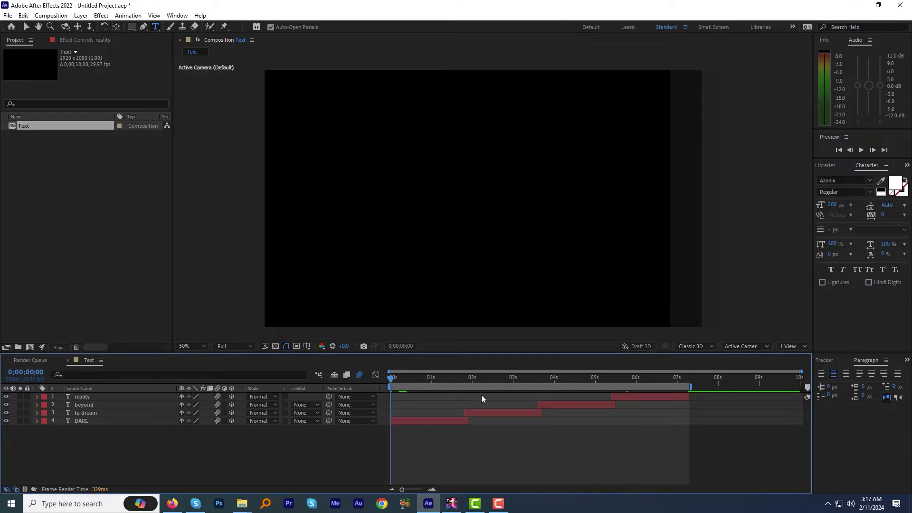
pyautogui.press('space')
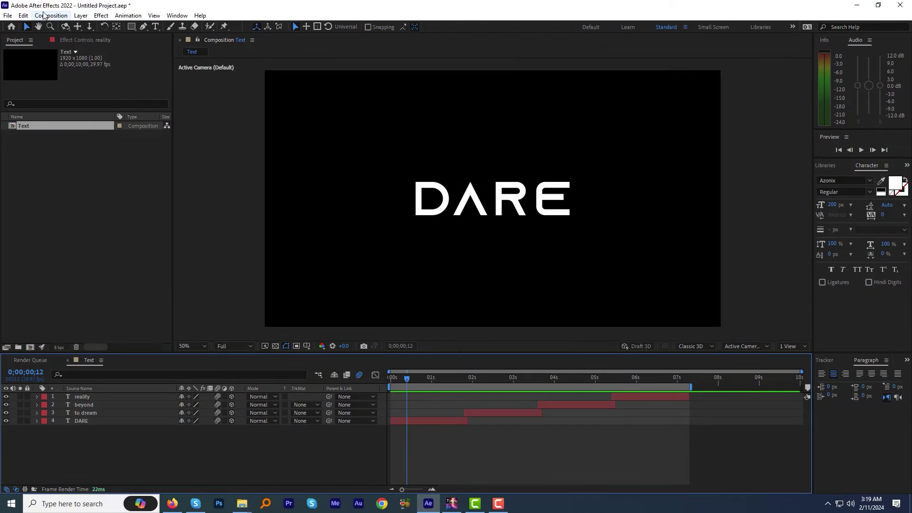
# Create a 1920×1080 composition named Main and nest the Text composition in it
pyautogui.click(49, 16)
pyautogui.click(77, 40)
pyautogui.write('Main')
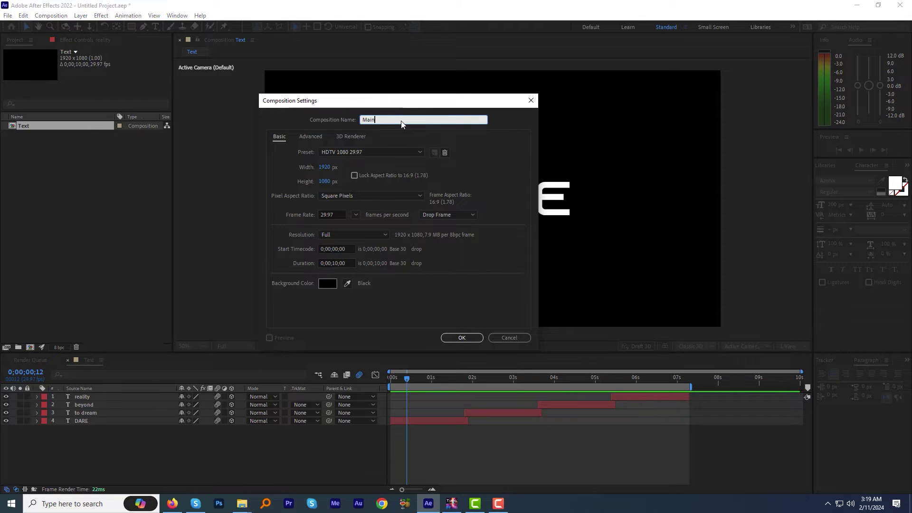
pyautogui.click(462, 338)
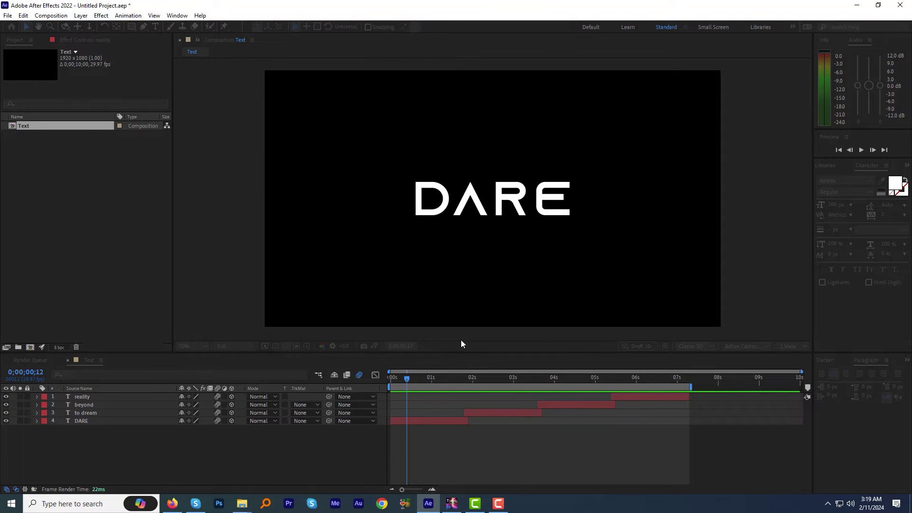
pyautogui.click(27, 135)
pyautogui.moveTo(83, 390); pyautogui.dragTo(85, 404)
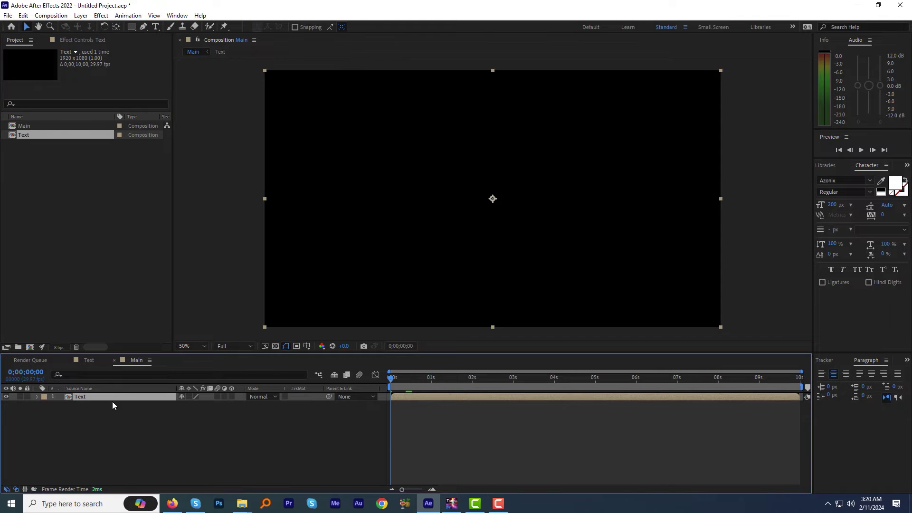
# Duplicate the Text layer and pre-compose layers 2 and 3 as 'Bevel text'
pyautogui.hotkey('ctrl', 'd')
pyautogui.hotkey('ctrl', 'd')
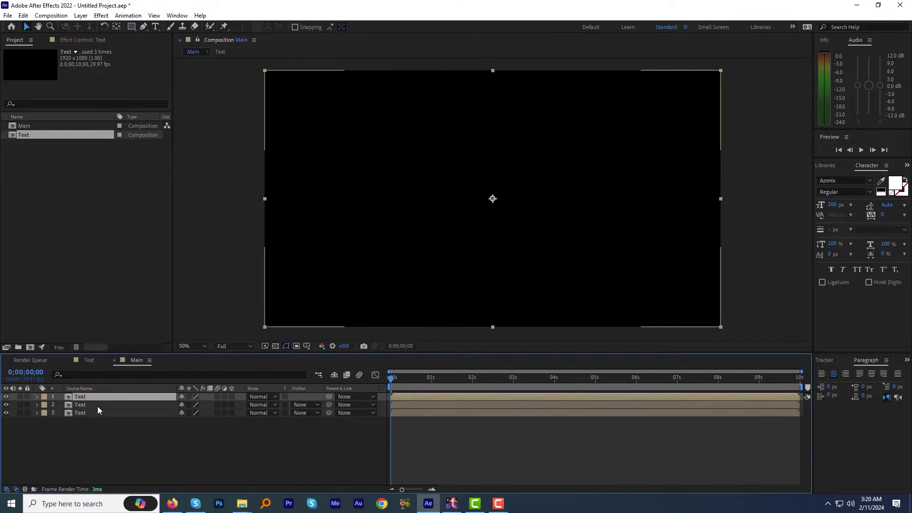
pyautogui.click(98, 405)
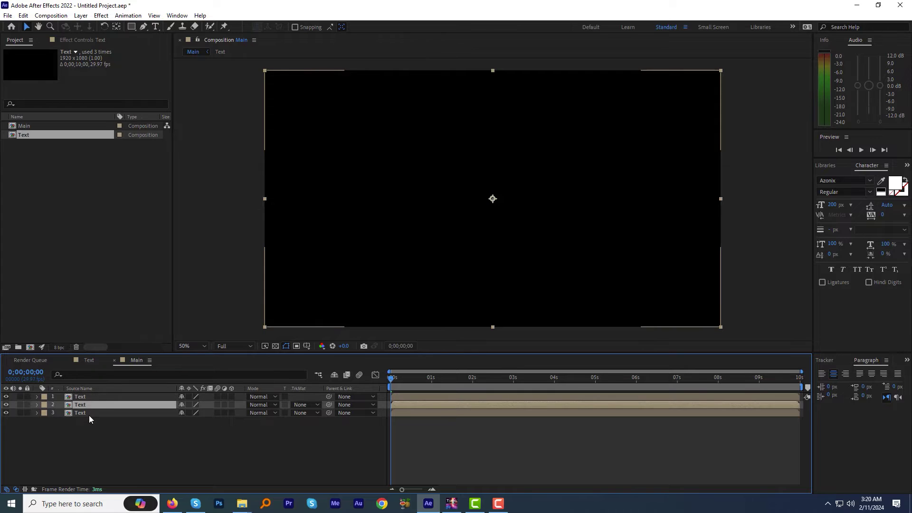
pyautogui.keyDown('shift'); pyautogui.click(88, 414); pyautogui.keyUp('shift')
pyautogui.rightClick(87, 413)
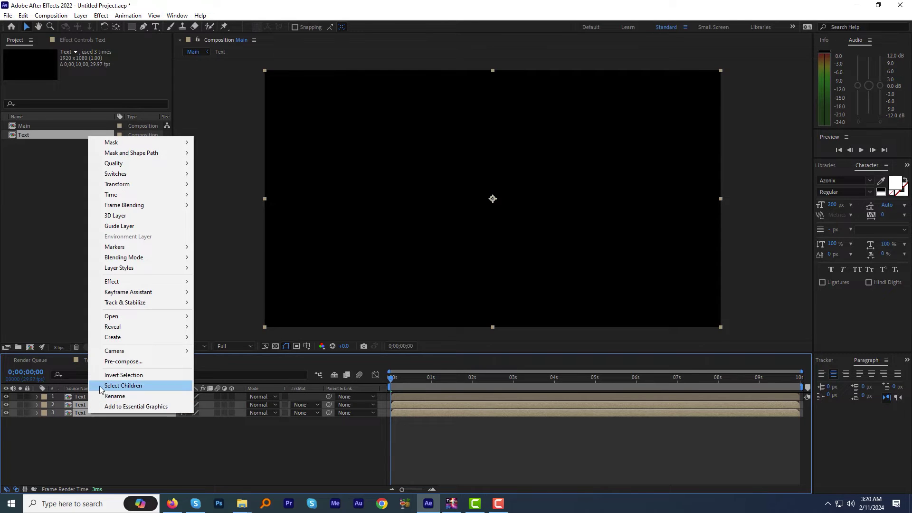
pyautogui.click(113, 362)
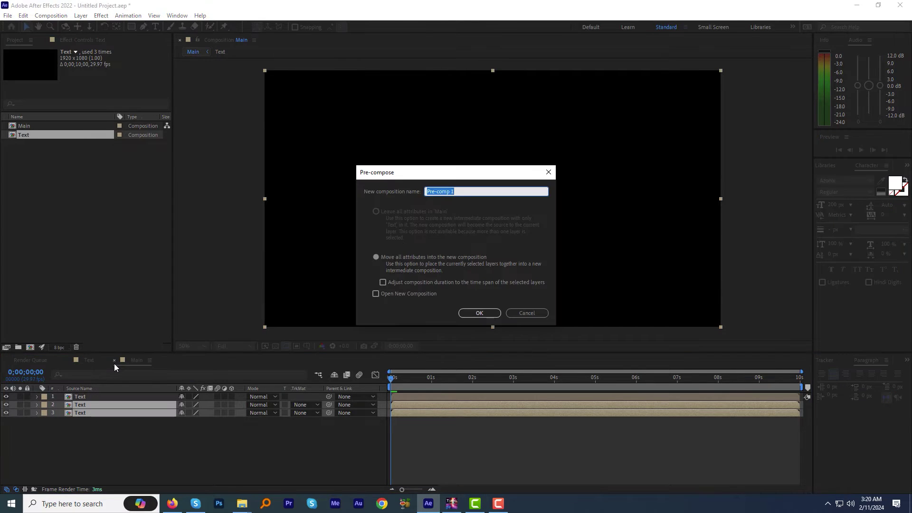
pyautogui.write('Bevel text')
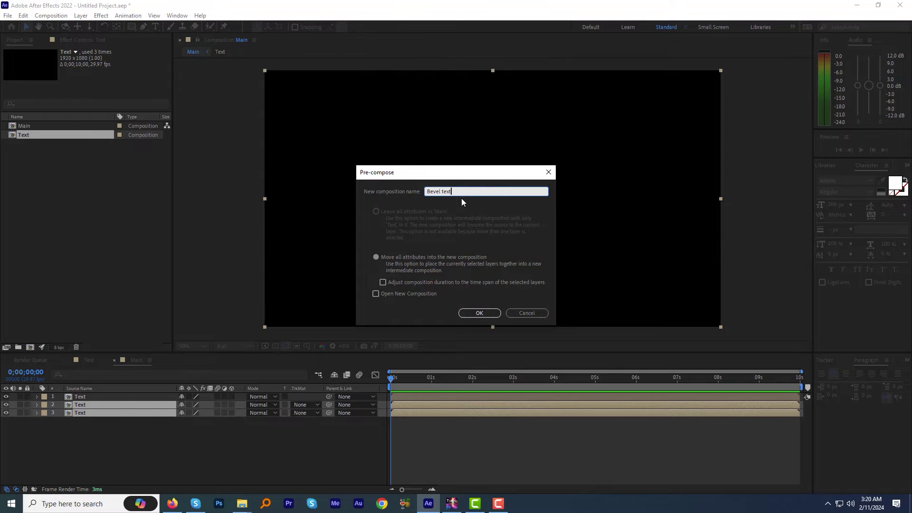
pyautogui.press('Return')
# Open Bevel text, select its top Text layer and show the Effects & Presets panel
pyautogui.doubleClick(88, 406)
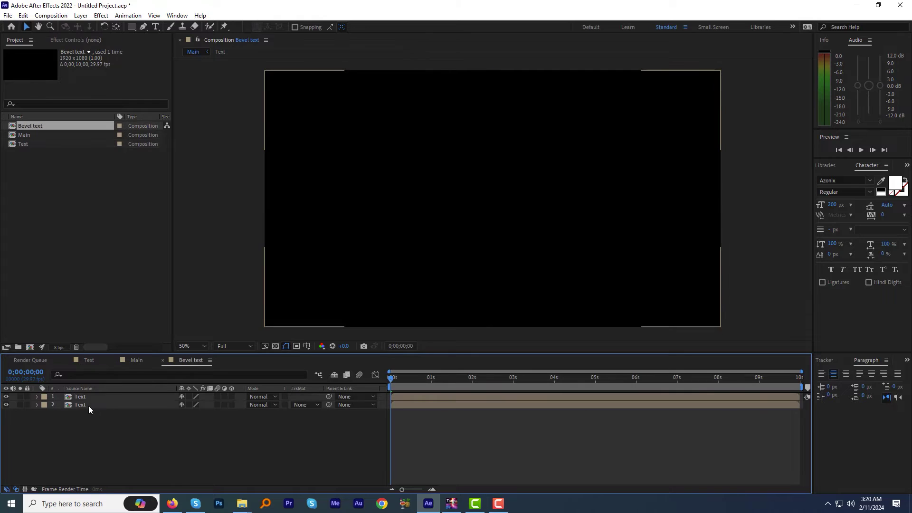
pyautogui.click(84, 397)
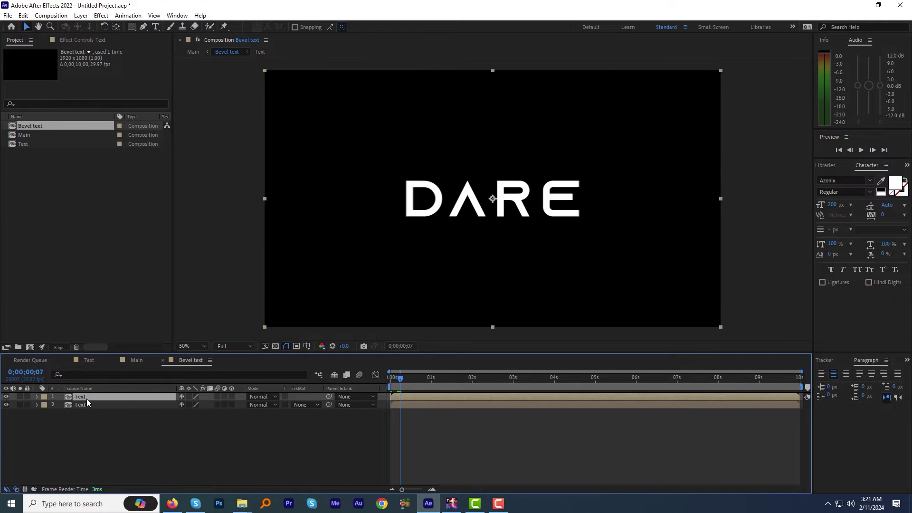
pyautogui.click(906, 165)
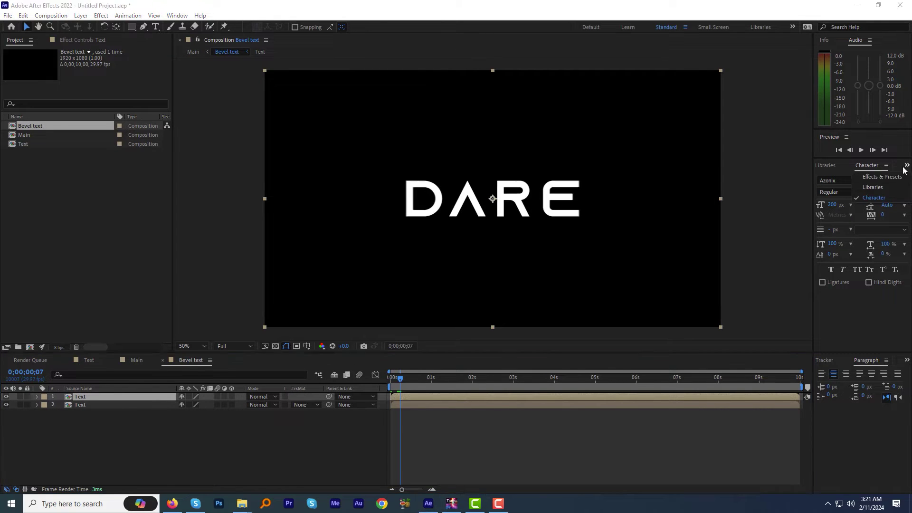
pyautogui.click(872, 179)
# Apply a Fill effect to the top Text layer with its colour set to black
pyautogui.doubleClick(859, 178)
pyautogui.write('fill')
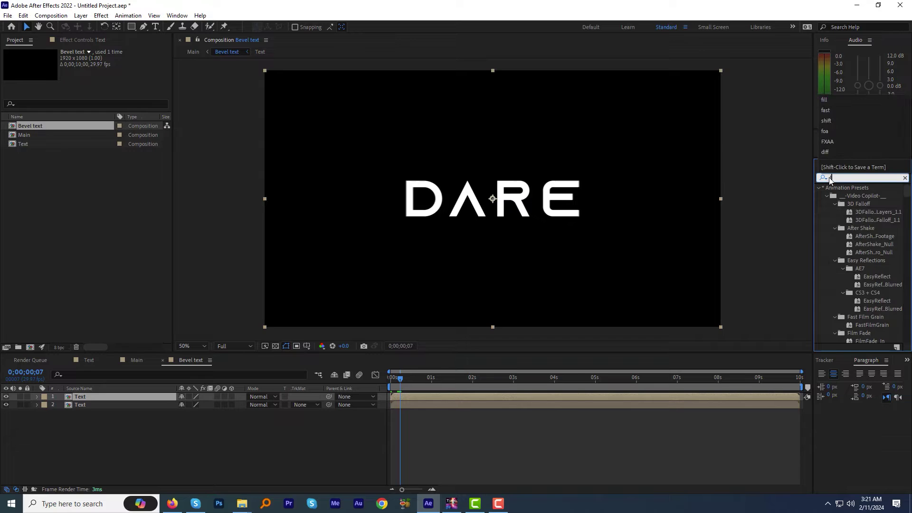
pyautogui.click(853, 237)
pyautogui.moveTo(854, 235); pyautogui.dragTo(517, 199)
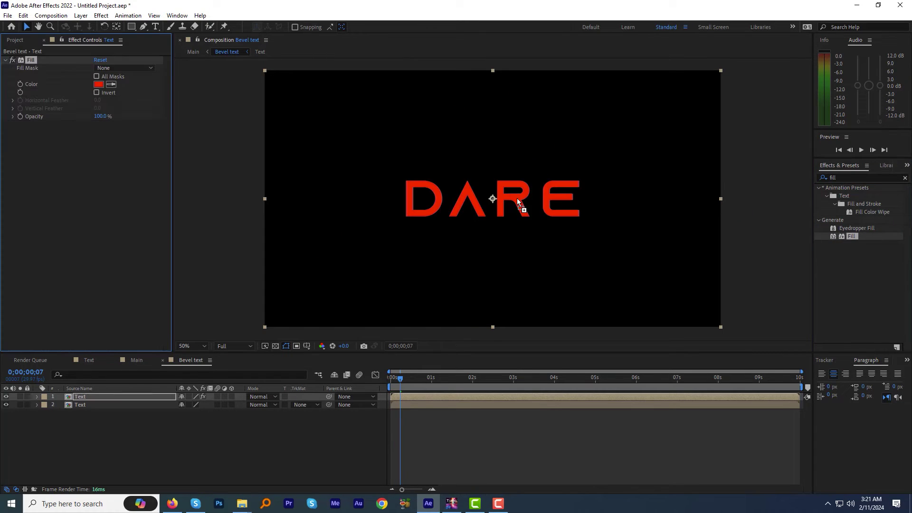
pyautogui.click(98, 85)
pyautogui.moveTo(150, 326); pyautogui.dragTo(121, 414)
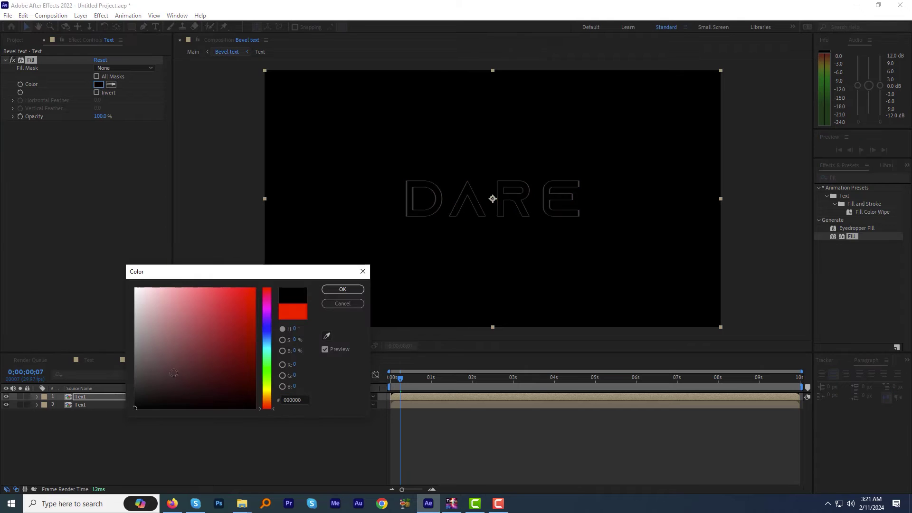
pyautogui.click(343, 291)
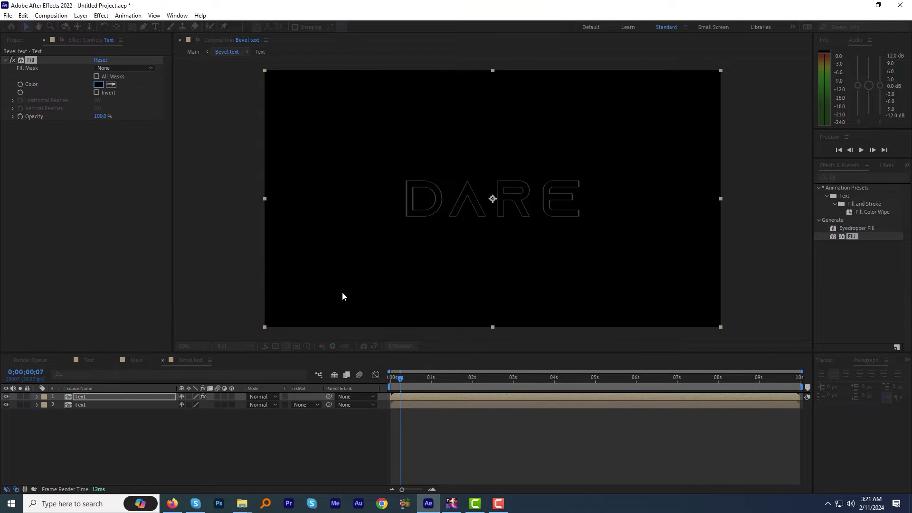
# Add Matte Choker and adjust its softness and choke to thin DARE into an outline
pyautogui.doubleClick(833, 175)
pyautogui.write('matt')
pyautogui.moveTo(855, 268); pyautogui.dragTo(526, 209)
pyautogui.moveTo(90, 134); pyautogui.dragTo(83, 134)
pyautogui.moveTo(96, 141); pyautogui.dragTo(145, 157)
pyautogui.press('/')
pyautogui.click(96, 165)
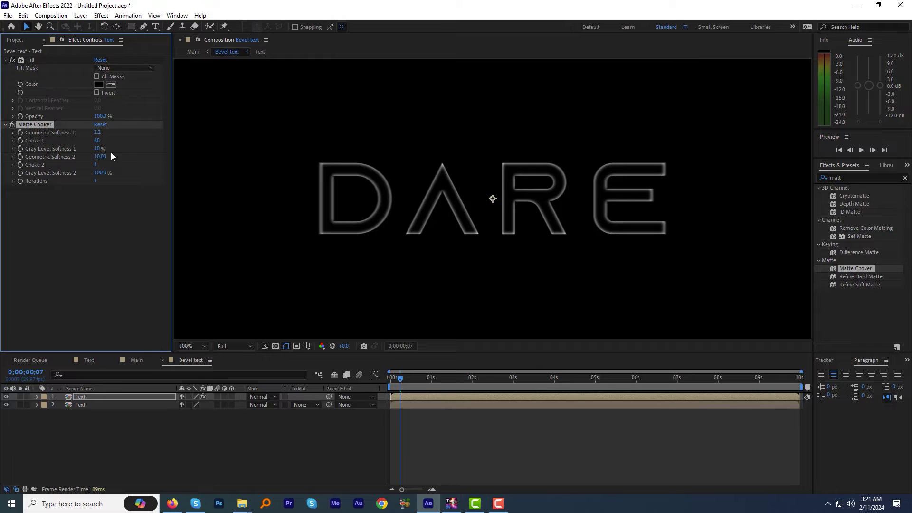
# In Main, import all four asset files into the Project panel
pyautogui.click(136, 360)
pyautogui.rightClick(45, 188)
pyautogui.moveTo(62, 241)
pyautogui.click(181, 236)
pyautogui.hotkey('ctrl', 'a')
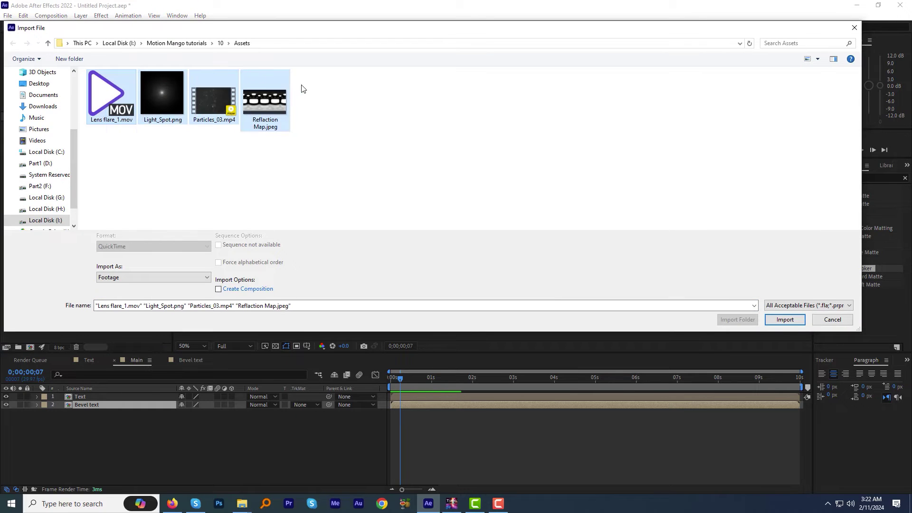
pyautogui.click(785, 319)
# Place Refraction Map in the Main timeline and hide the Bevel text layer
pyautogui.click(37, 216)
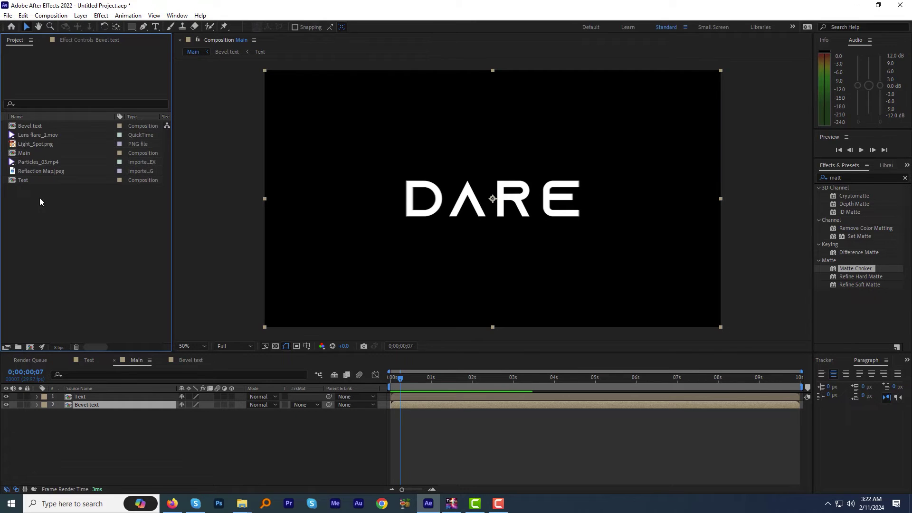
pyautogui.moveTo(30, 172); pyautogui.dragTo(78, 404)
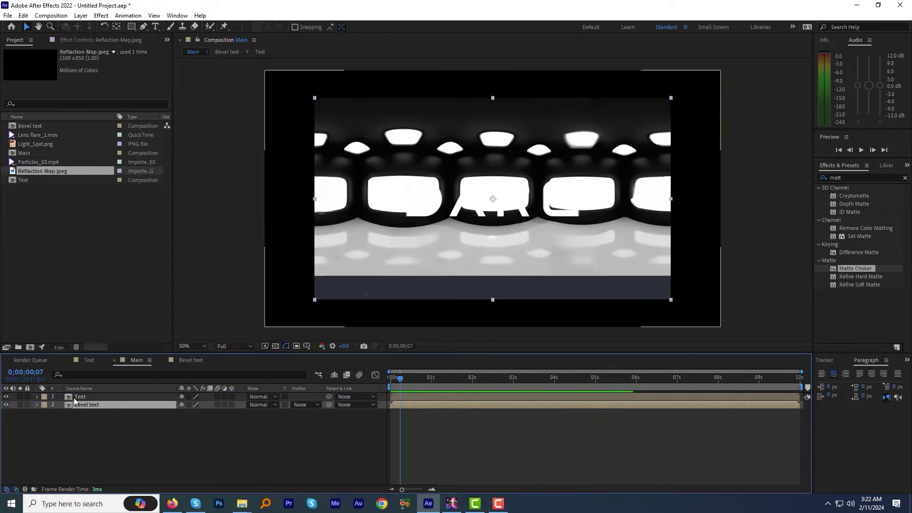
pyautogui.click(7, 413)
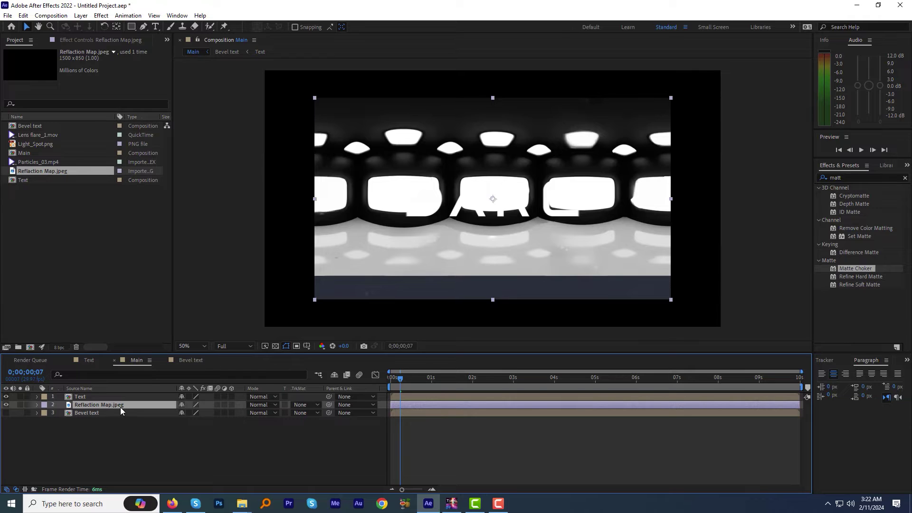
# Apply Motion Tile to Refraction Map with an Output Width of 1050
pyautogui.click(850, 178)
pyautogui.write('motion')
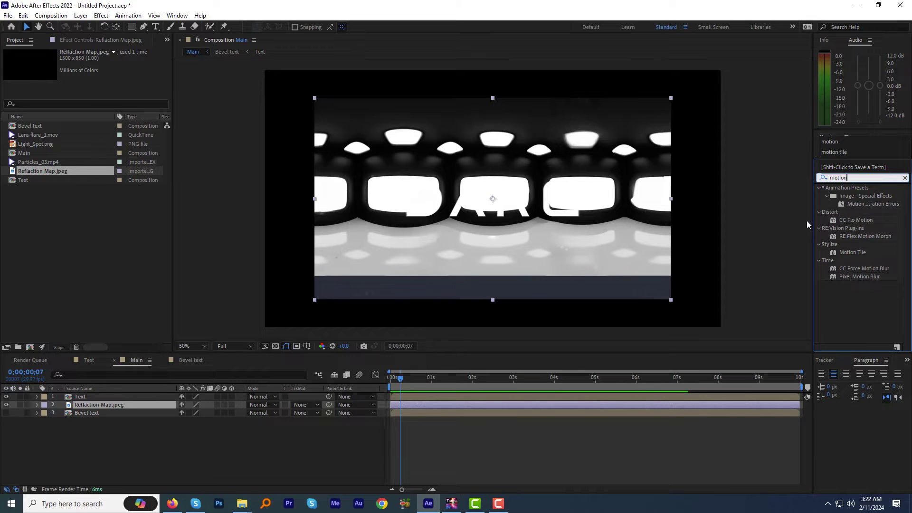
pyautogui.moveTo(843, 252); pyautogui.dragTo(440, 407)
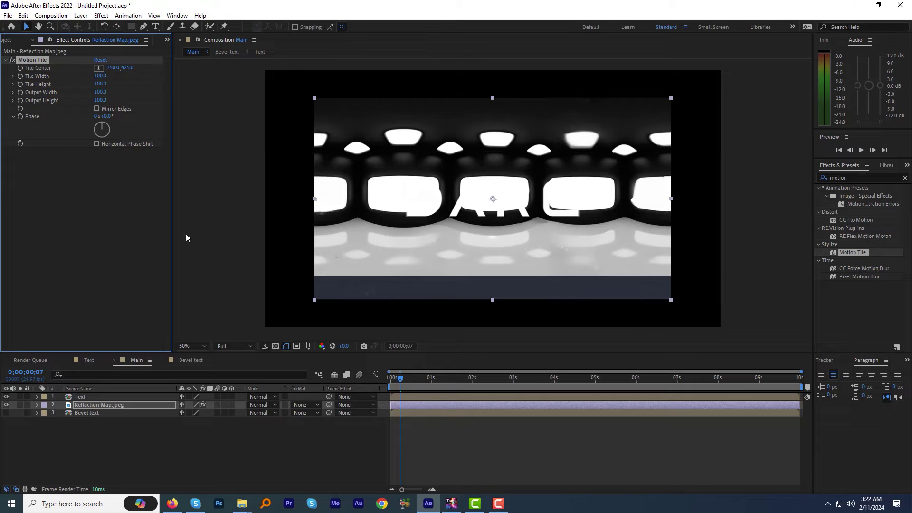
pyautogui.click(100, 92)
pyautogui.write('180')
pyautogui.press('Return')
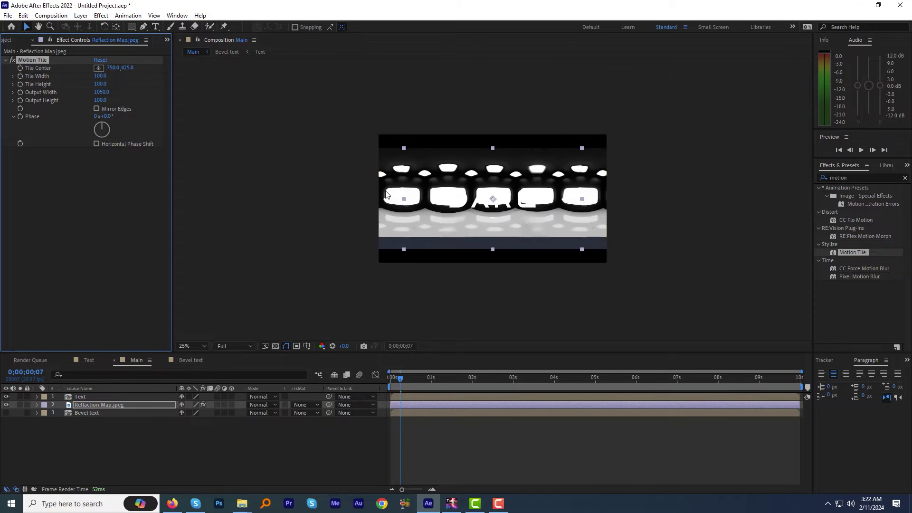
# Keyframe Tile Center from -870 to a far-right value at the composition end
pyautogui.click(20, 69)
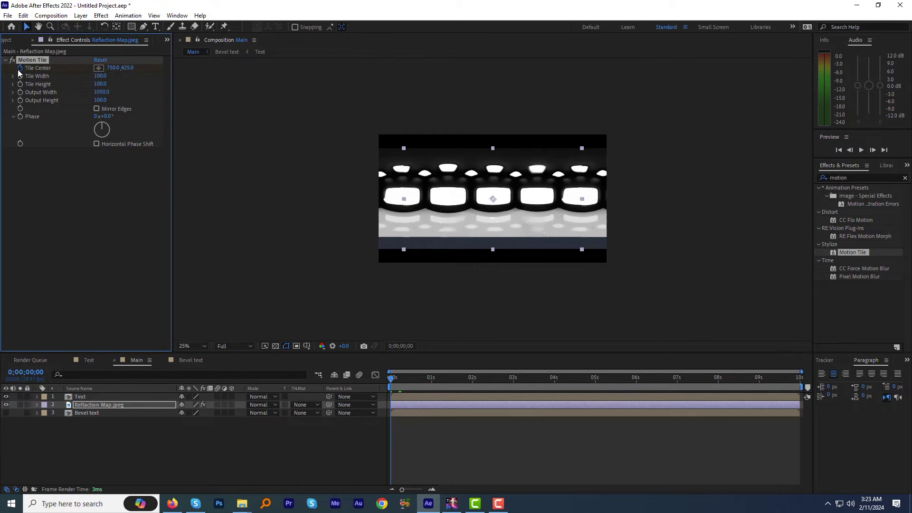
pyautogui.moveTo(493, 203); pyautogui.dragTo(301, 199)
pyautogui.moveTo(545, 386); pyautogui.dragTo(805, 390)
pyautogui.moveTo(404, 379); pyautogui.dragTo(497, 377)
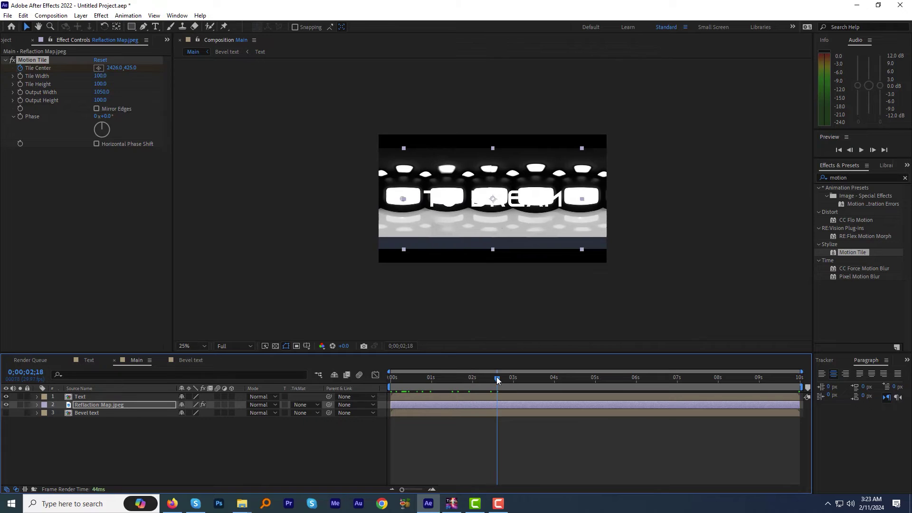
pyautogui.moveTo(395, 380); pyautogui.dragTo(380, 395)
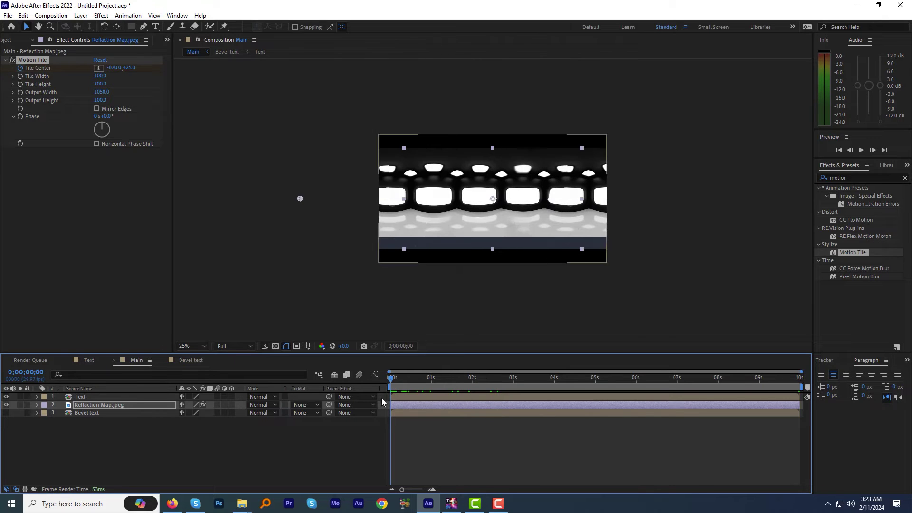
# Pre-compose the Refraction Map layer as 'Reflection'
pyautogui.rightClick(75, 408)
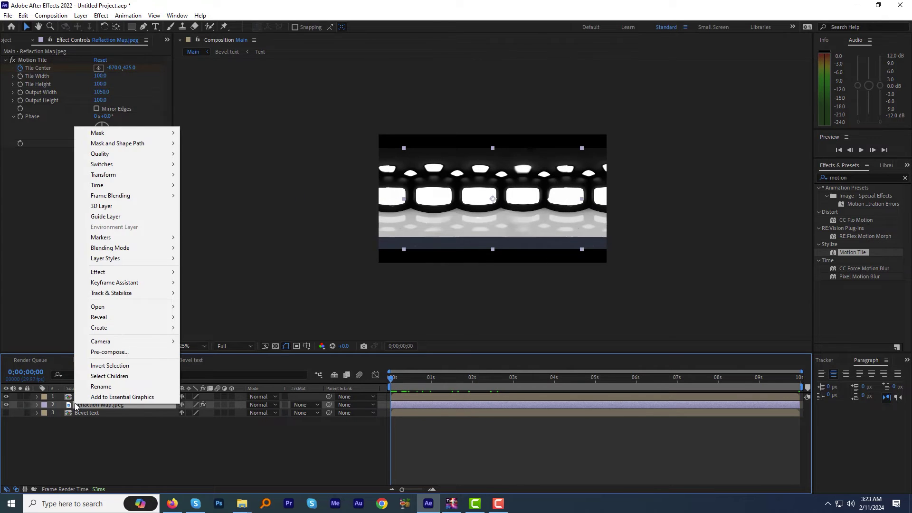
pyautogui.click(106, 356)
pyautogui.write('Re')
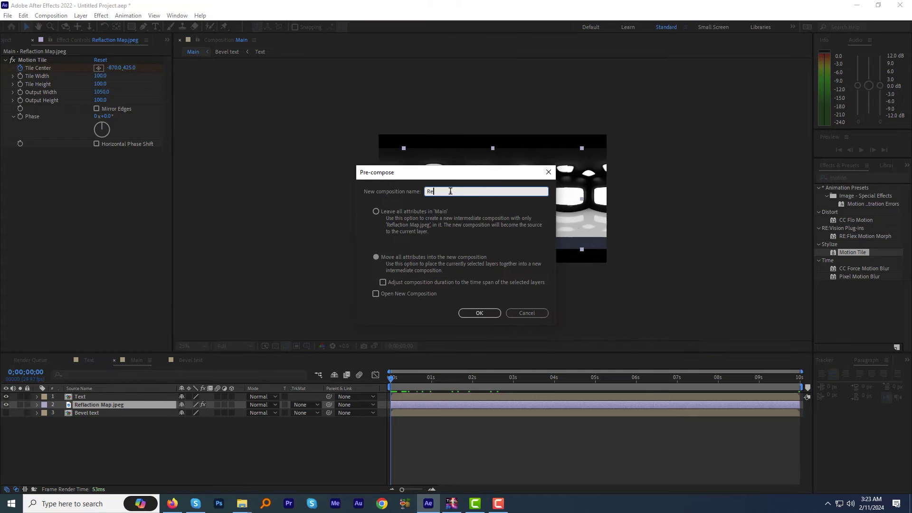
pyautogui.write('flection')
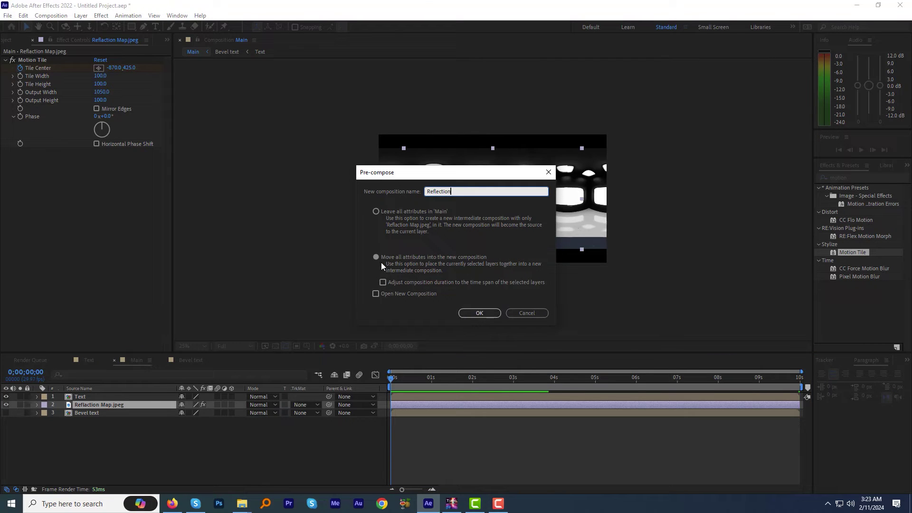
pyautogui.click(489, 313)
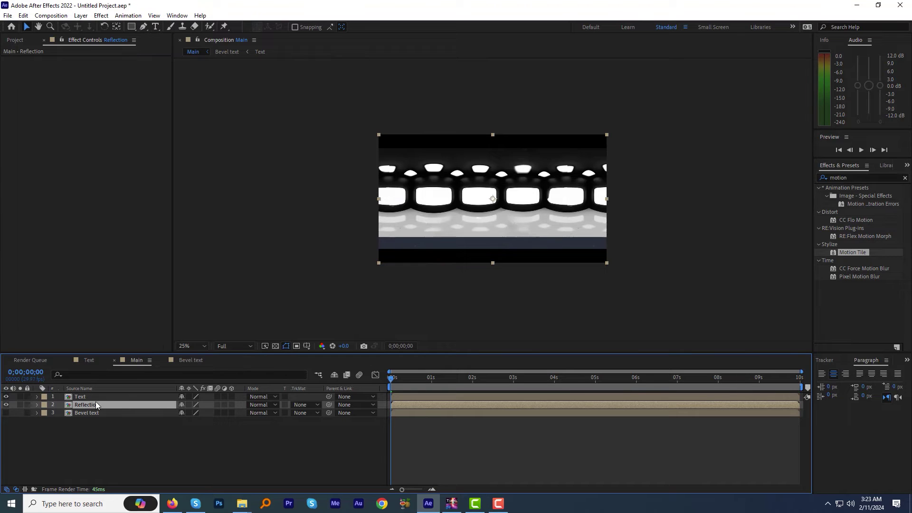
# Alpha-matte Reflection to the Text layer and apply CC Glass to it
pyautogui.click(310, 406)
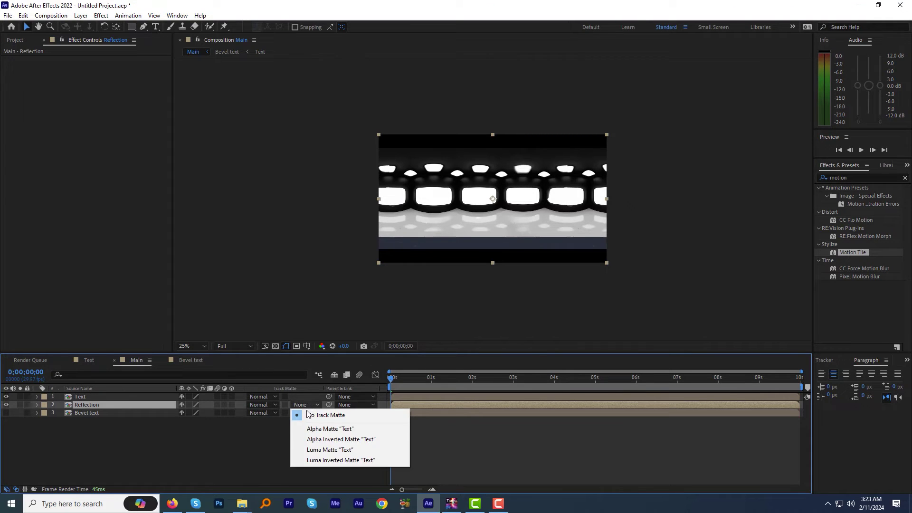
pyautogui.click(311, 429)
pyautogui.moveTo(399, 382); pyautogui.dragTo(418, 384)
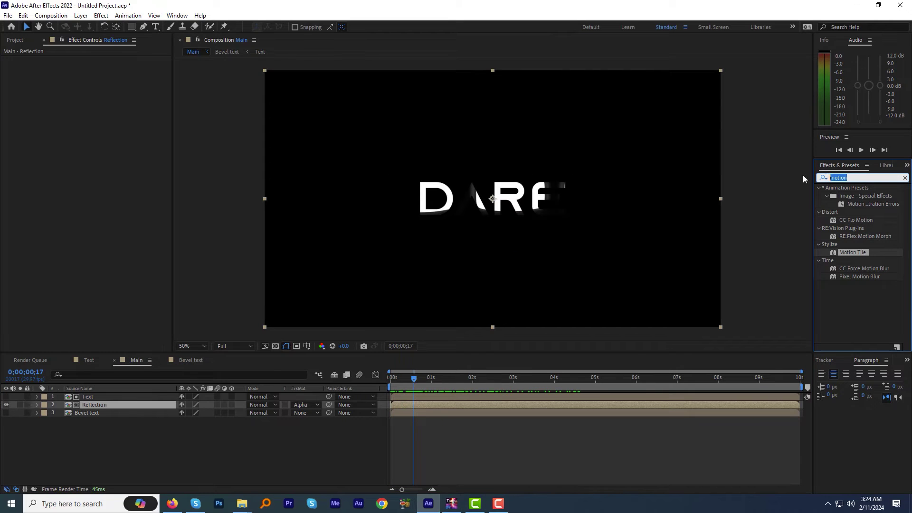
pyautogui.write('cc gla')
pyautogui.moveTo(848, 195); pyautogui.dragTo(478, 401)
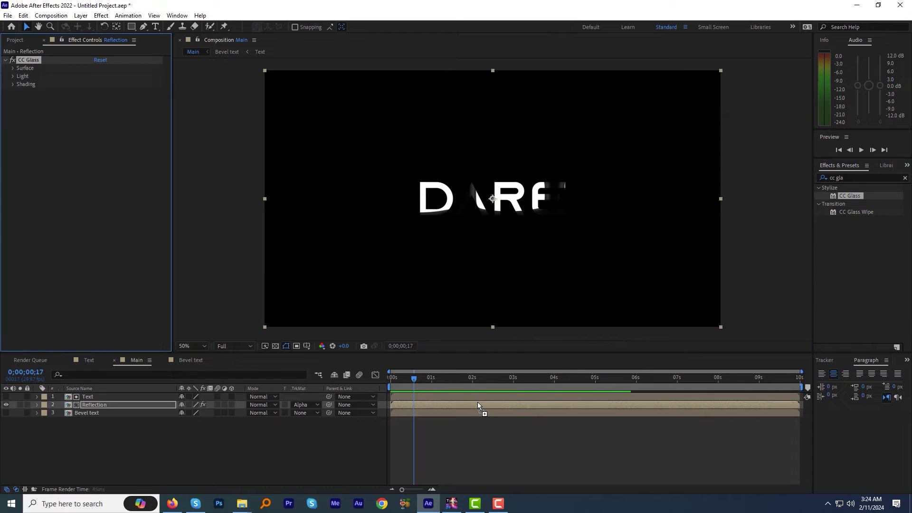
# Set CC Glass bump map to Bevel text alpha, softness 10.5, height 20, displacement 500
pyautogui.click(13, 69)
pyautogui.click(110, 76)
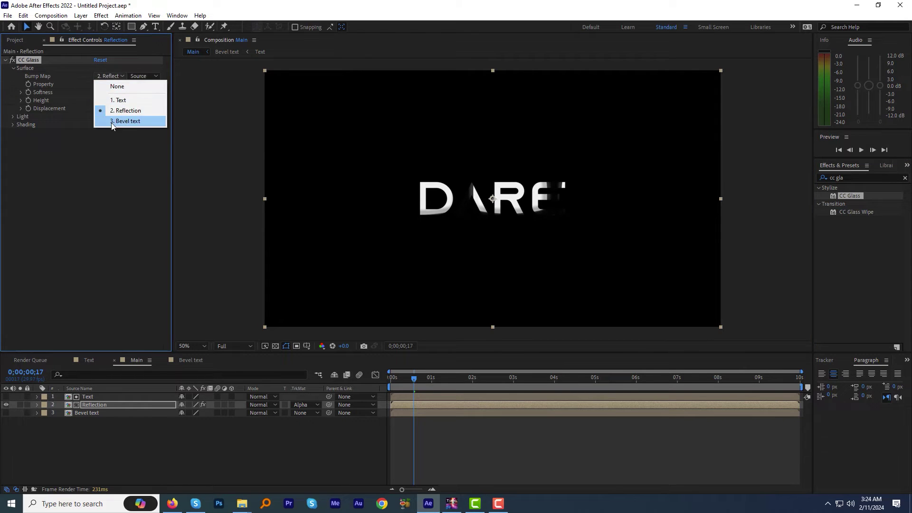
pyautogui.click(115, 121)
pyautogui.click(102, 84)
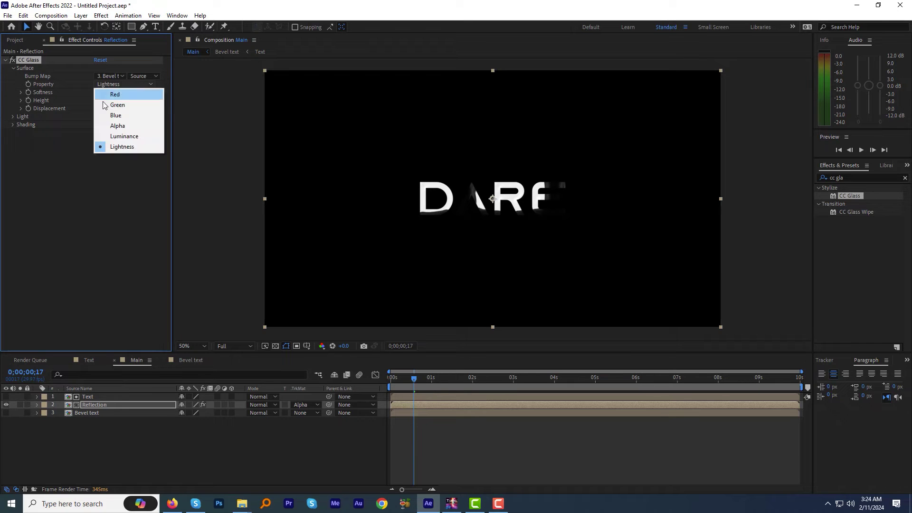
pyautogui.click(111, 126)
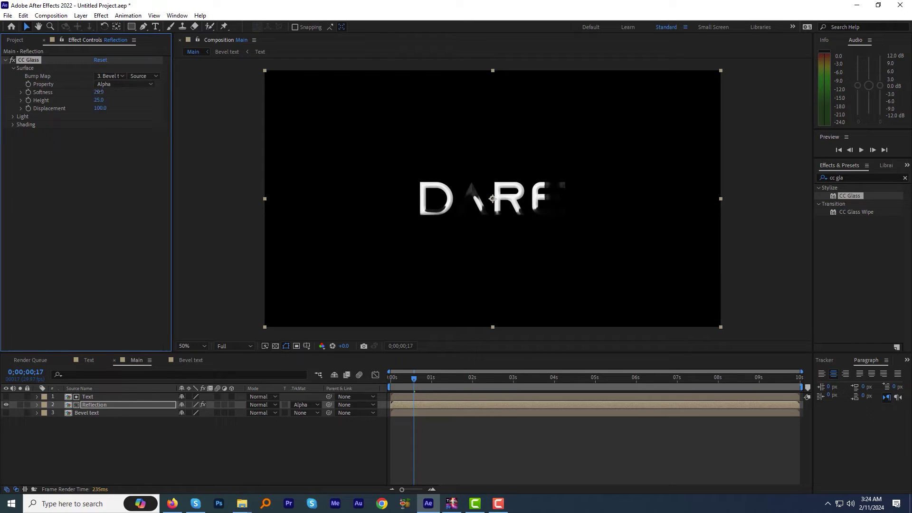
pyautogui.moveTo(83, 92); pyautogui.dragTo(398, 102)
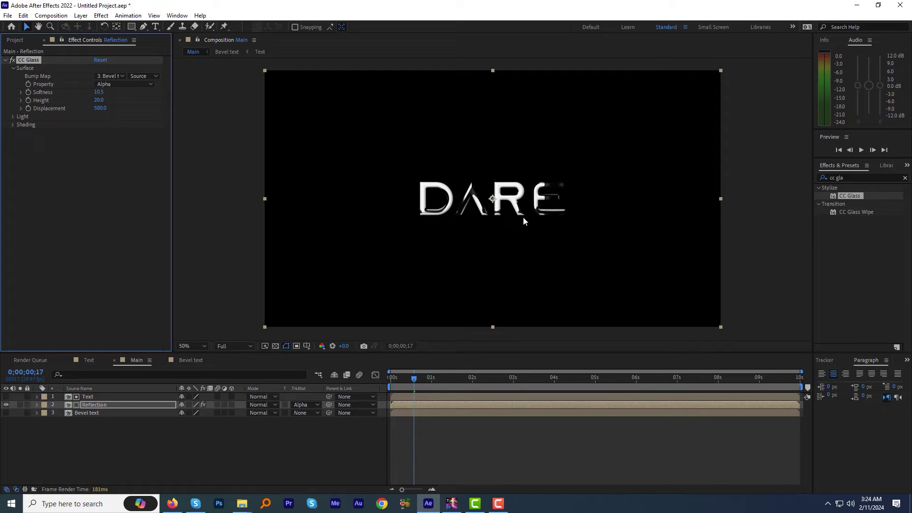
# Change the CC Glass light type to Point Light
pyautogui.click(13, 116)
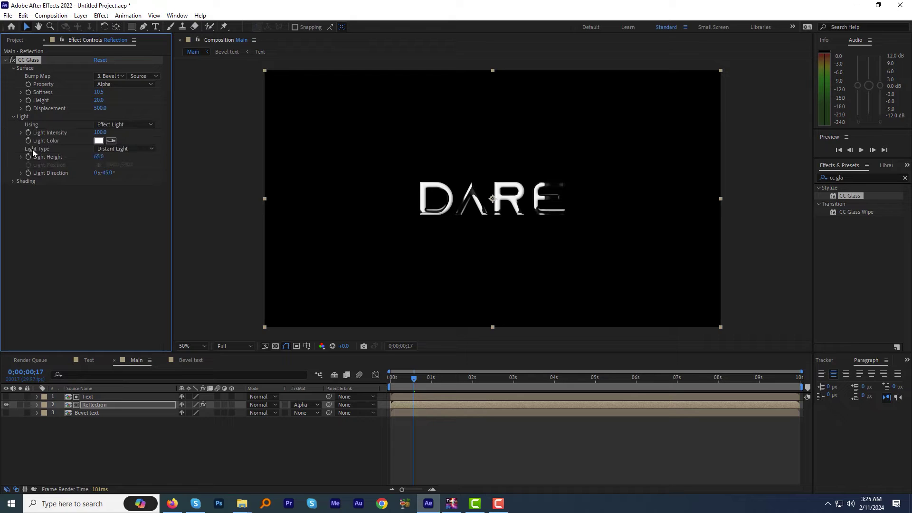
pyautogui.click(108, 149)
pyautogui.click(124, 169)
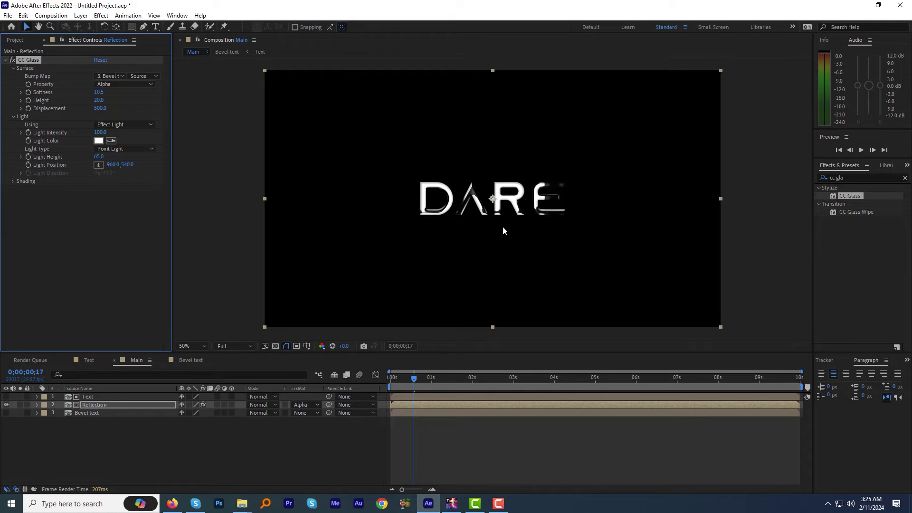
pyautogui.click(829, 178)
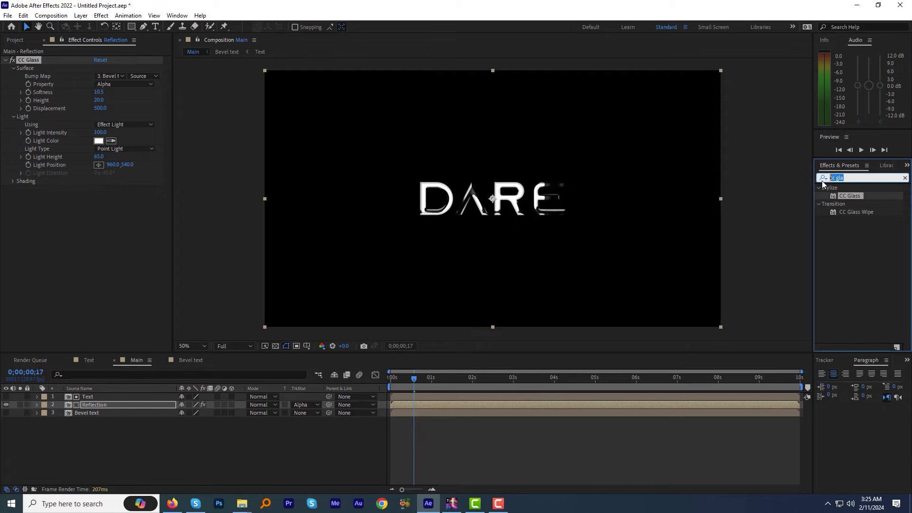
# Apply CC Blobbylize to Reflection using Bevel text's alpha, softness 12.5, and a Point Light
pyautogui.write('cc blo')
pyautogui.moveTo(855, 195); pyautogui.dragTo(504, 201)
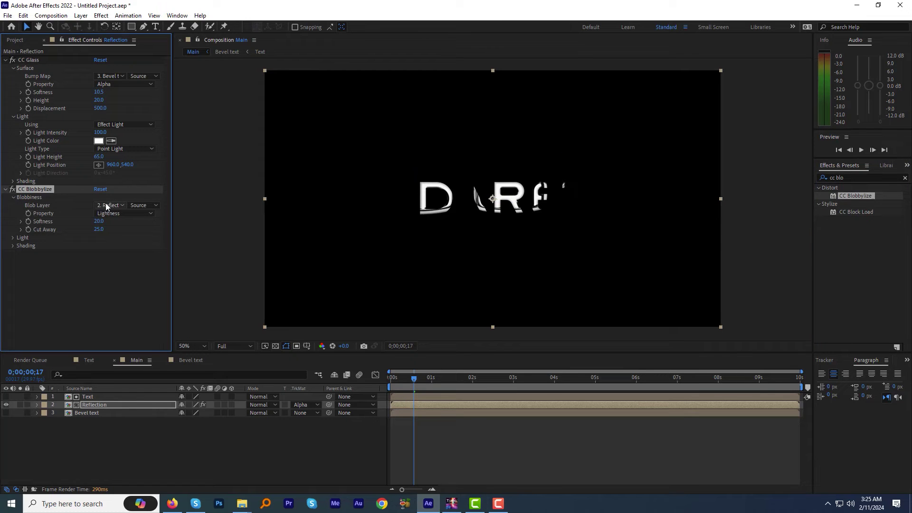
pyautogui.click(101, 205)
pyautogui.click(122, 250)
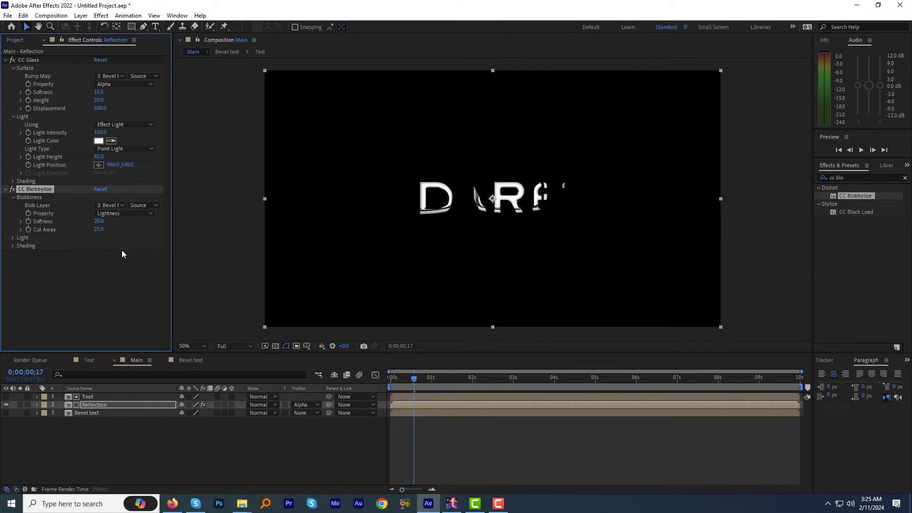
pyautogui.click(120, 213)
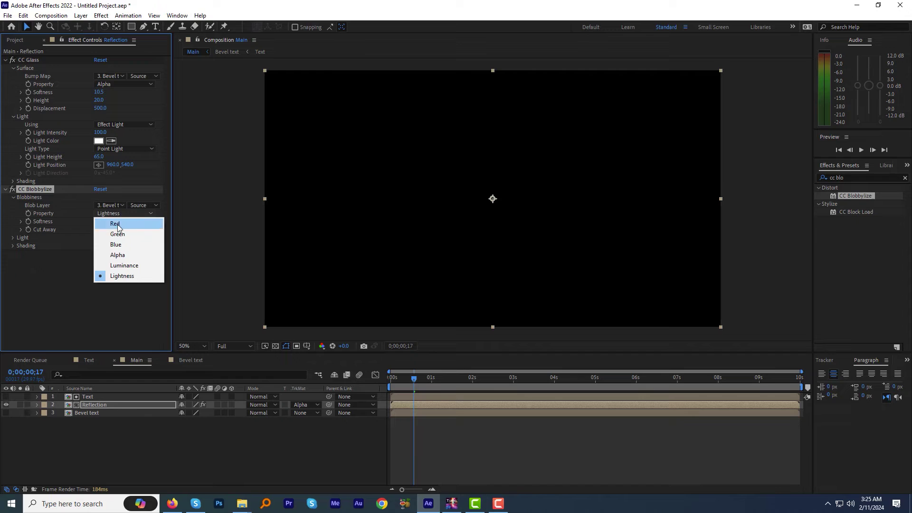
pyautogui.click(115, 255)
pyautogui.press('/')
pyautogui.moveTo(95, 220); pyautogui.dragTo(99, 221)
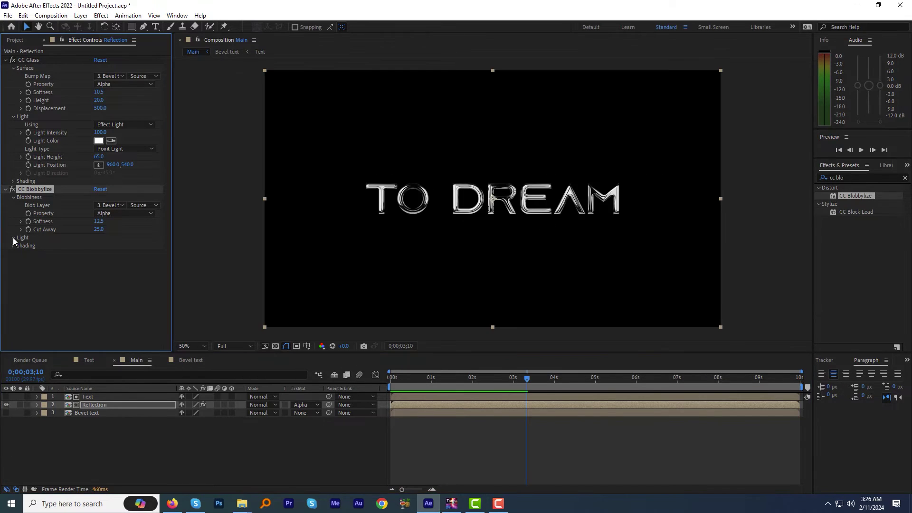
pyautogui.click(14, 238)
pyautogui.click(124, 269)
pyautogui.click(127, 291)
# Preview the title from the start to check the blobbylized reflection
pyautogui.click(376, 388)
pyautogui.press('Home')
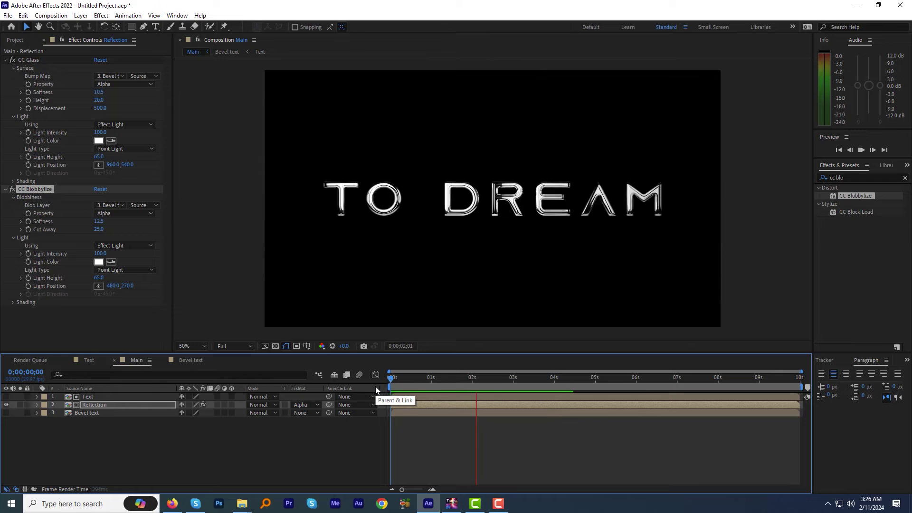
pyautogui.press('space')
pyautogui.click(847, 178)
# Apply Curves to Reflection and bend the curve up to brighten the chrome
pyautogui.write('curv')
pyautogui.moveTo(856, 220); pyautogui.dragTo(539, 405)
pyautogui.moveTo(62, 279); pyautogui.dragTo(41, 272)
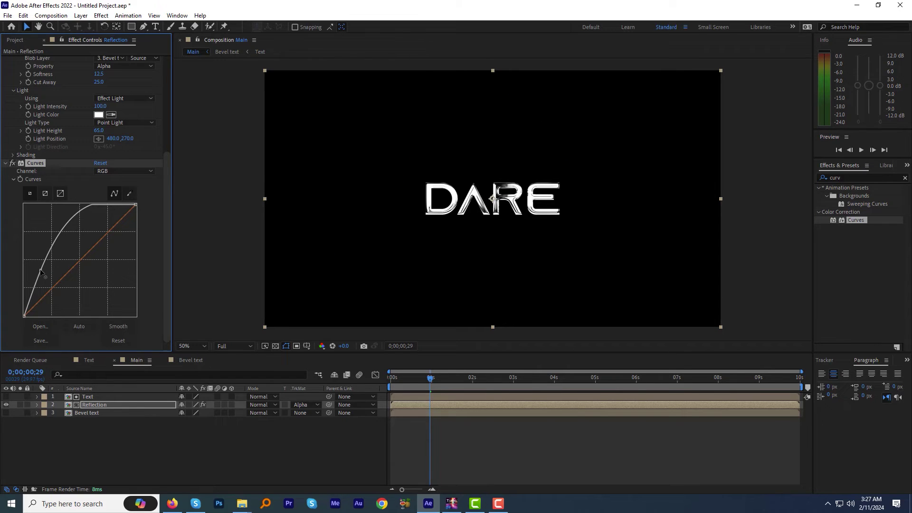
# Add an adjustment layer whose Curves raise Blue and lower Green, tinting DARE purple
pyautogui.click(81, 15)
pyautogui.moveTo(83, 30)
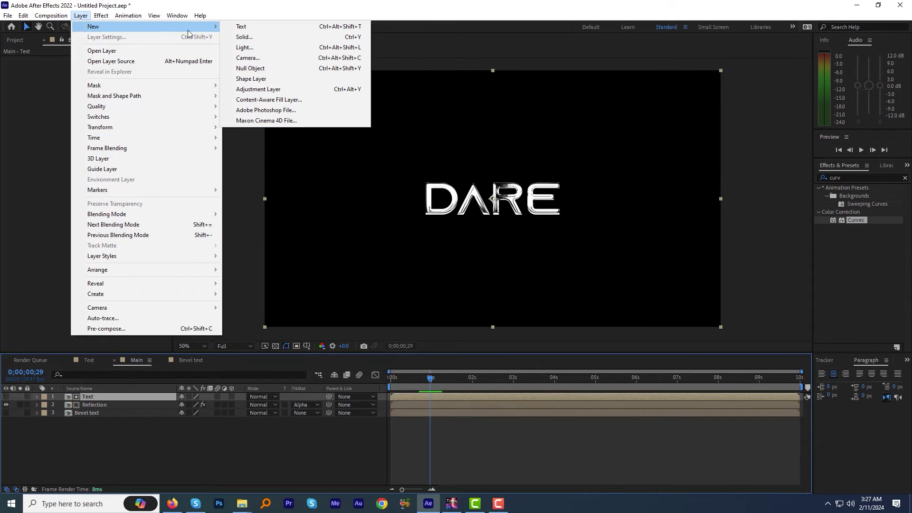
pyautogui.click(246, 89)
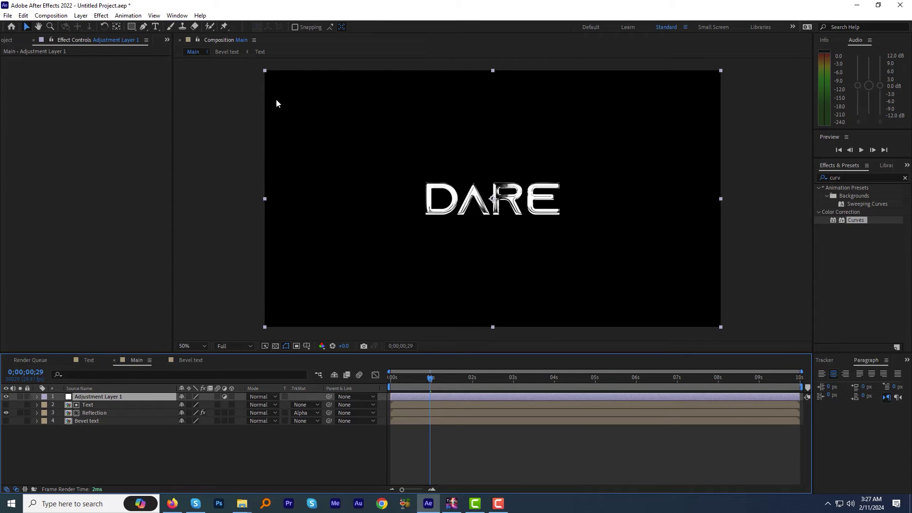
pyautogui.moveTo(855, 221); pyautogui.dragTo(627, 398)
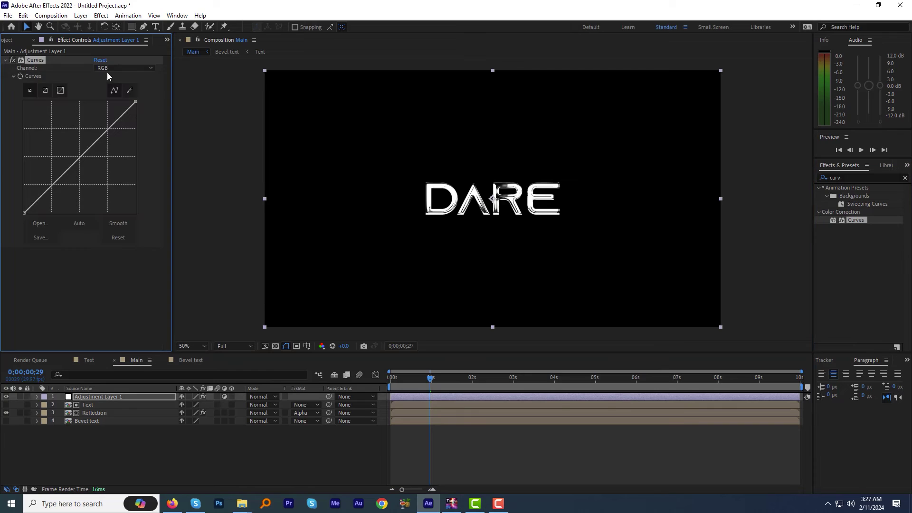
pyautogui.click(109, 68)
pyautogui.click(109, 110)
pyautogui.moveTo(82, 157); pyautogui.dragTo(75, 149)
pyautogui.click(101, 69)
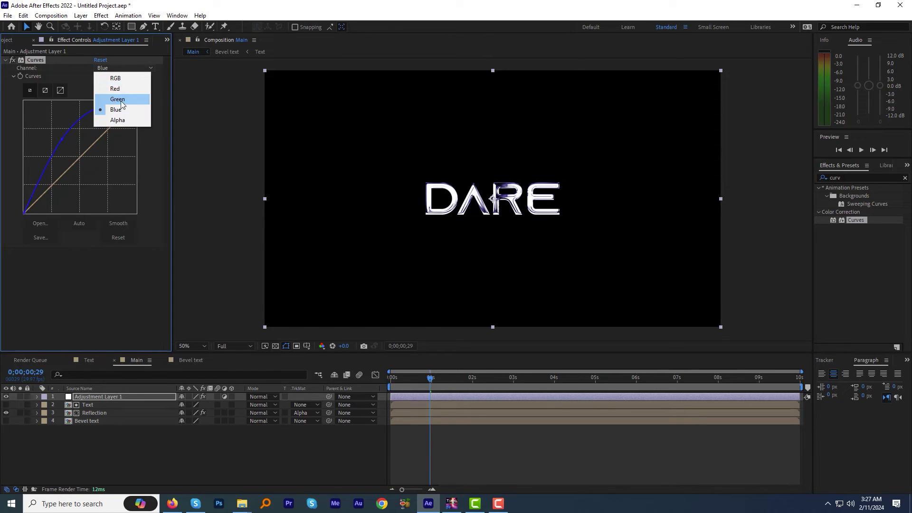
pyautogui.click(117, 100)
pyautogui.moveTo(80, 156); pyautogui.dragTo(88, 167)
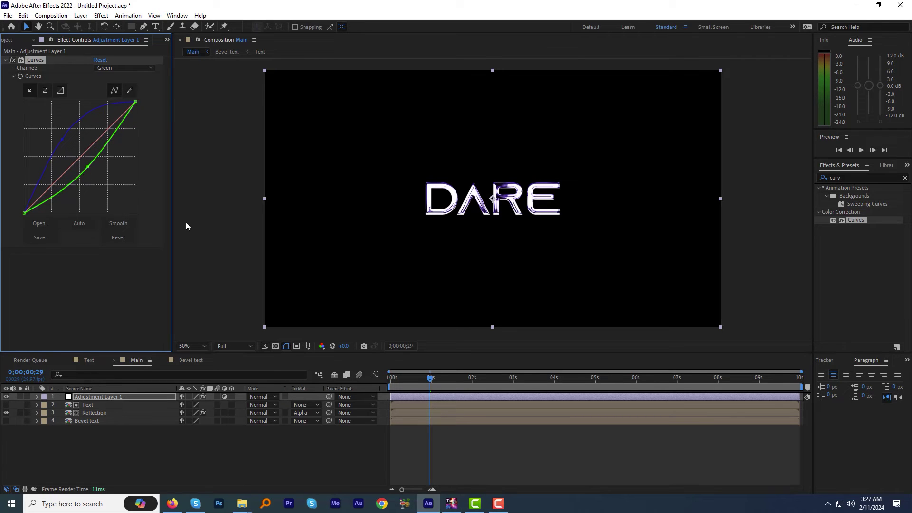
pyautogui.moveTo(430, 378)
pyautogui.mouseDown()
pyautogui.moveTo(461, 380)
pyautogui.moveTo(437, 384)
pyautogui.mouseUp()
pyautogui.click(7, 41)
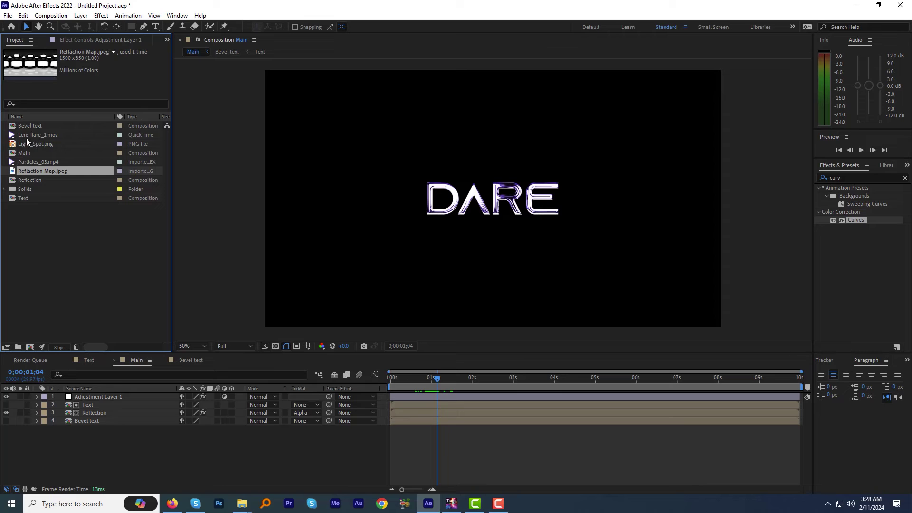
# Add Light_Spot.png in Screen mode and move it up-left of DARE
pyautogui.click(38, 143)
pyautogui.moveTo(72, 328); pyautogui.dragTo(84, 400)
pyautogui.click(259, 406)
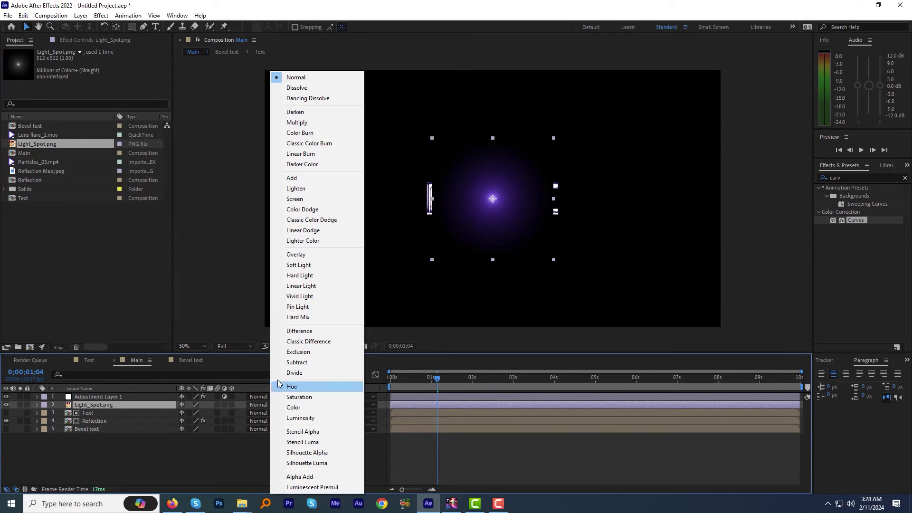
pyautogui.click(298, 199)
pyautogui.moveTo(506, 212); pyautogui.dragTo(397, 131)
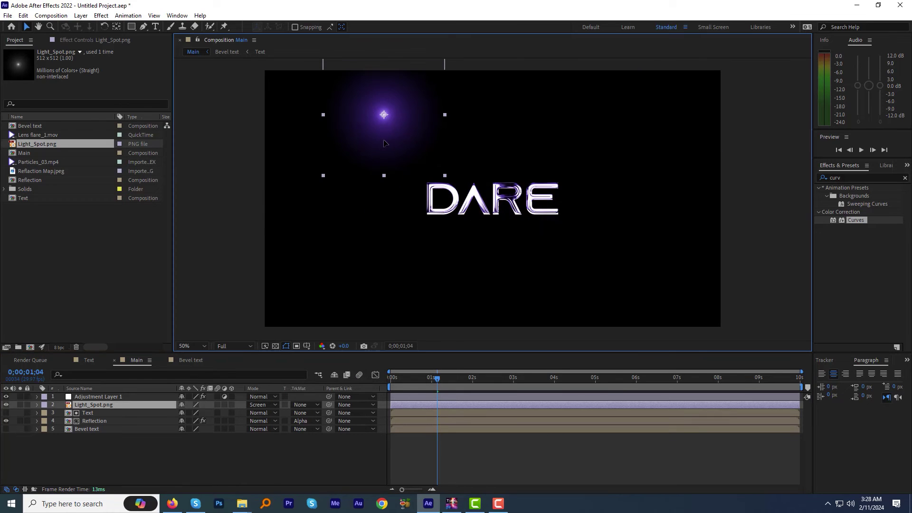
# Scale the light spot to 427%, raise it above the frame, and duplicate it above the adjustment layer
pyautogui.click(132, 405)
pyautogui.press('s')
pyautogui.moveTo(186, 413); pyautogui.dragTo(335, 412)
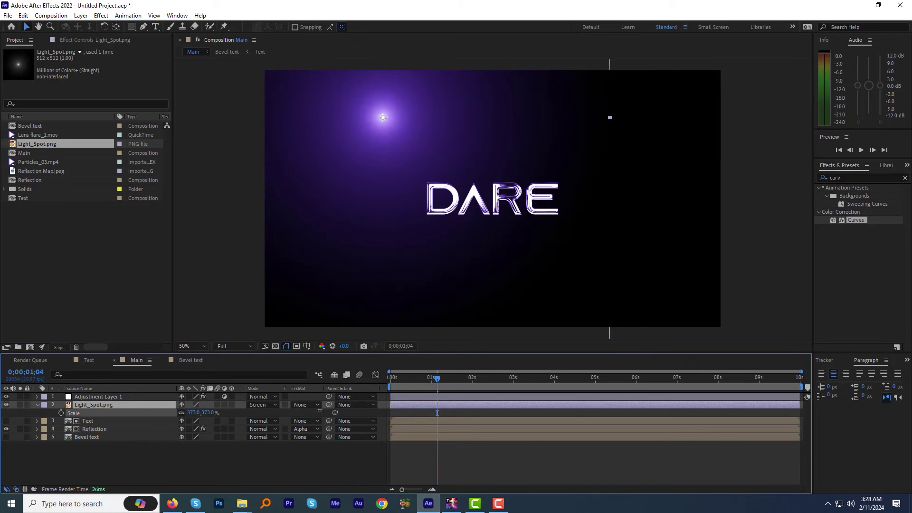
pyautogui.moveTo(385, 241); pyautogui.dragTo(371, 77)
pyautogui.moveTo(452, 137); pyautogui.dragTo(440, 147)
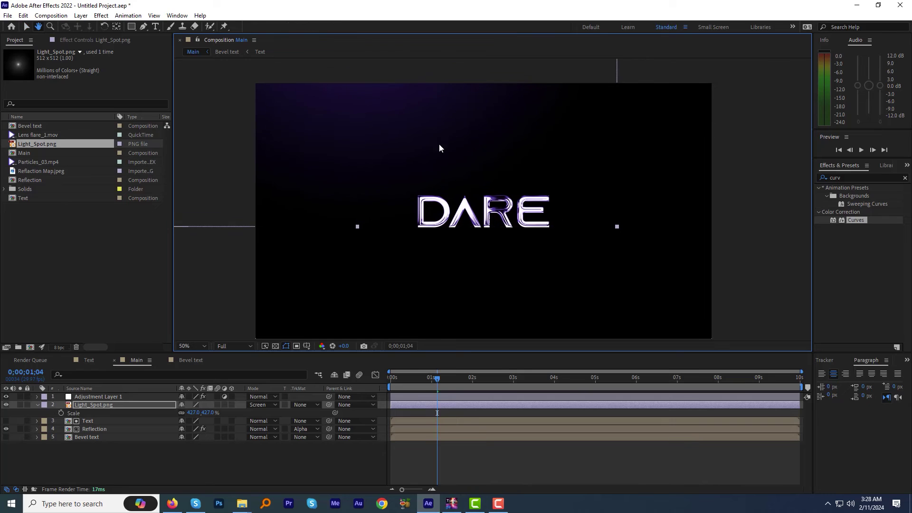
pyautogui.press(',')
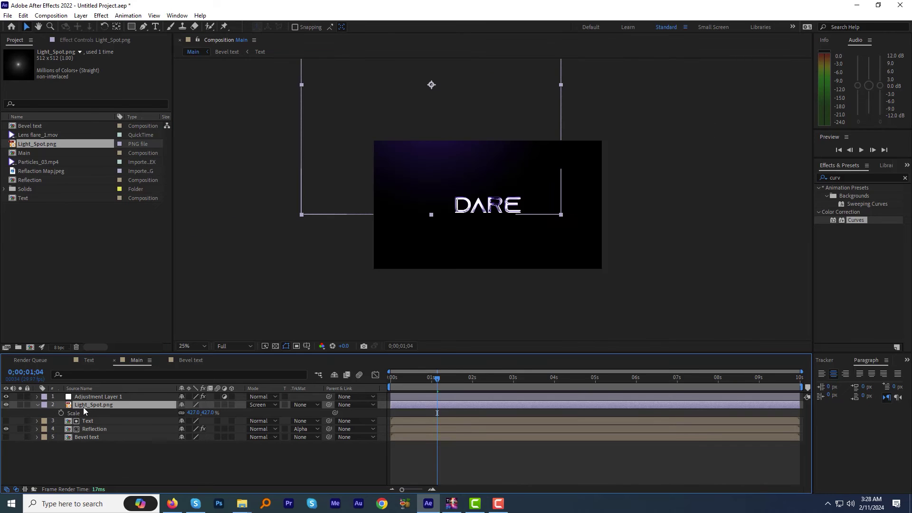
pyautogui.hotkey('ctrl', 'd')
pyautogui.moveTo(93, 407); pyautogui.dragTo(90, 394)
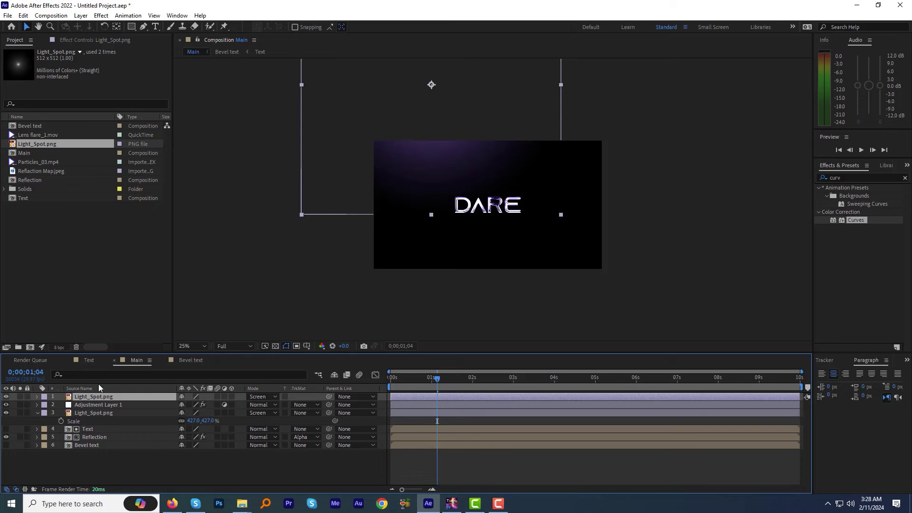
# Move the copied light spot to the bottom right and tint it red with Curves
pyautogui.moveTo(432, 104); pyautogui.dragTo(545, 275)
pyautogui.moveTo(851, 220); pyautogui.dragTo(518, 395)
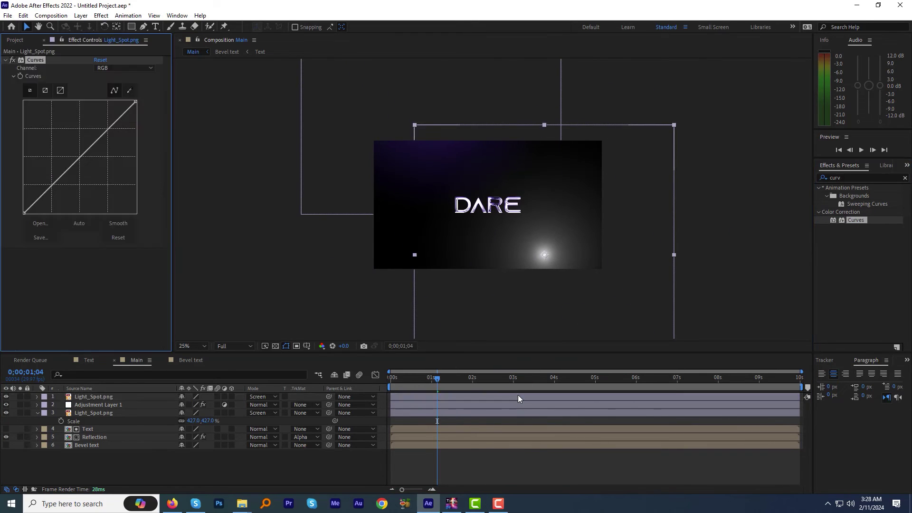
pyautogui.click(124, 68)
pyautogui.click(102, 84)
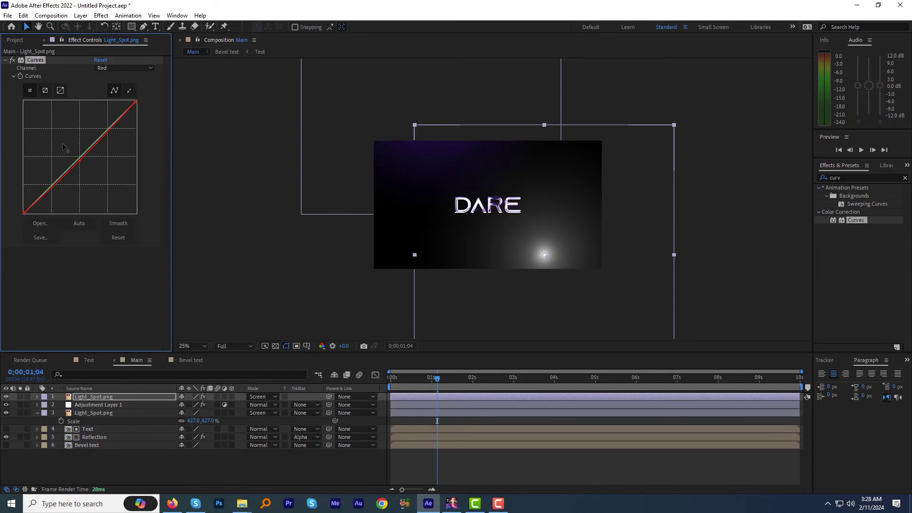
pyautogui.moveTo(67, 148); pyautogui.dragTo(56, 147)
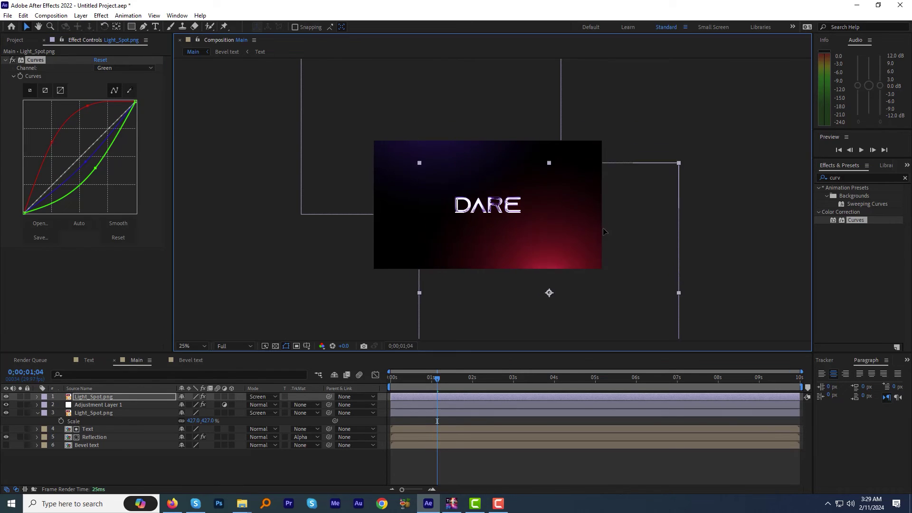
pyautogui.moveTo(600, 223); pyautogui.dragTo(604, 237)
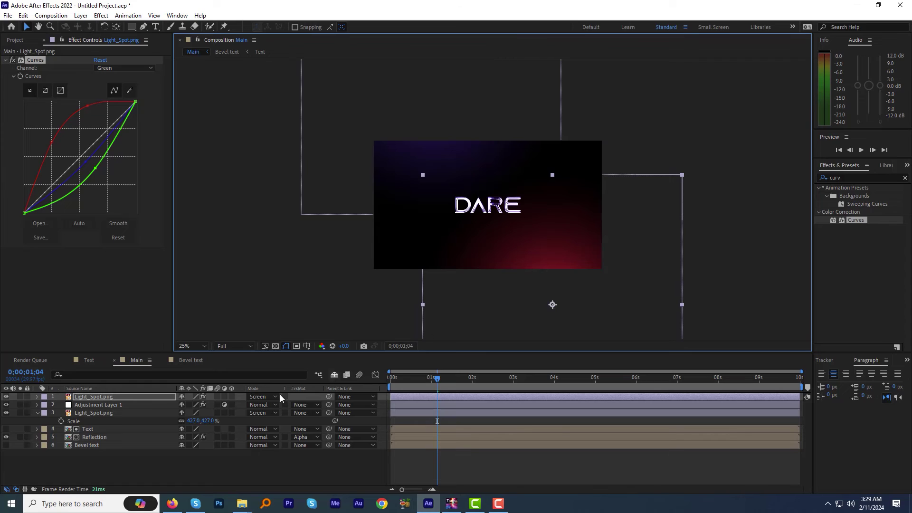
# Add Particles_03.mp4 to the composition above Bevel text
pyautogui.press('s')
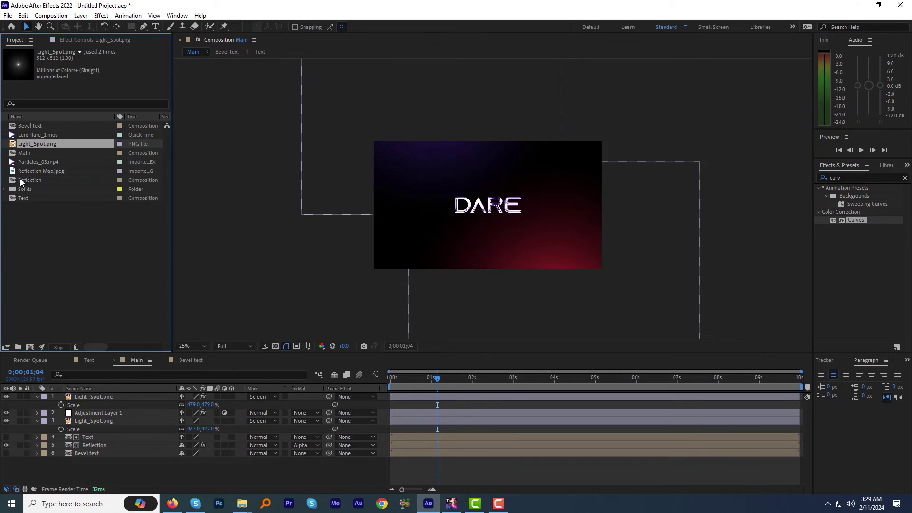
pyautogui.click(44, 162)
pyautogui.moveTo(43, 162); pyautogui.dragTo(79, 445)
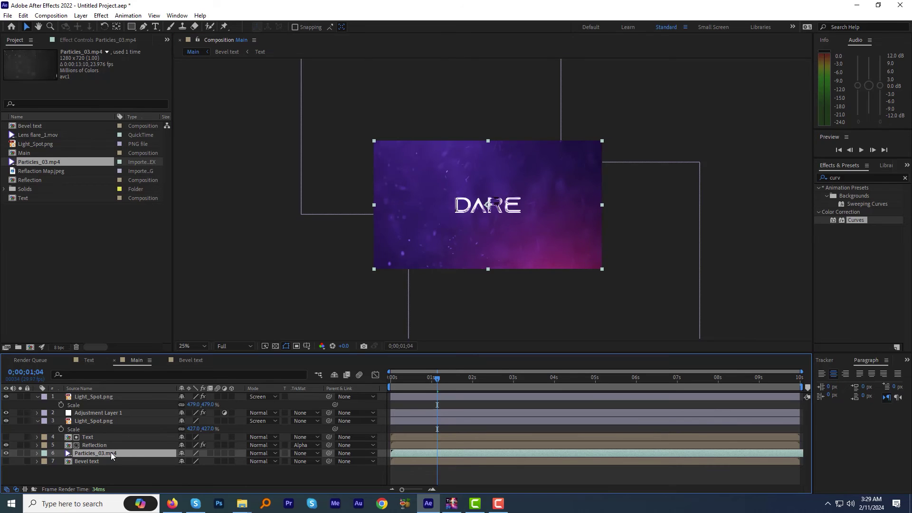
# Set Particles_03.mp4 opacity to 20% and add Lens flare_1.mov as the top layer
pyautogui.press('t')
pyautogui.click(183, 461)
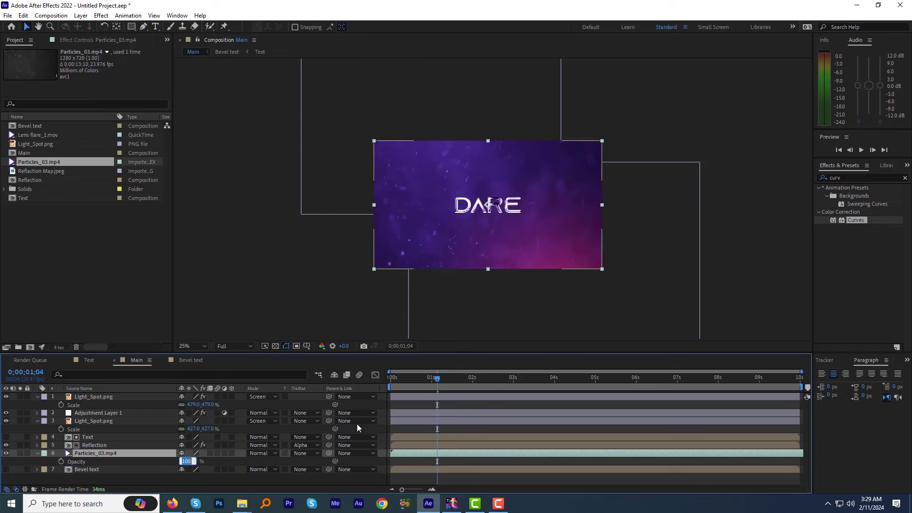
pyautogui.write('20')
pyautogui.press('Return')
pyautogui.click(40, 136)
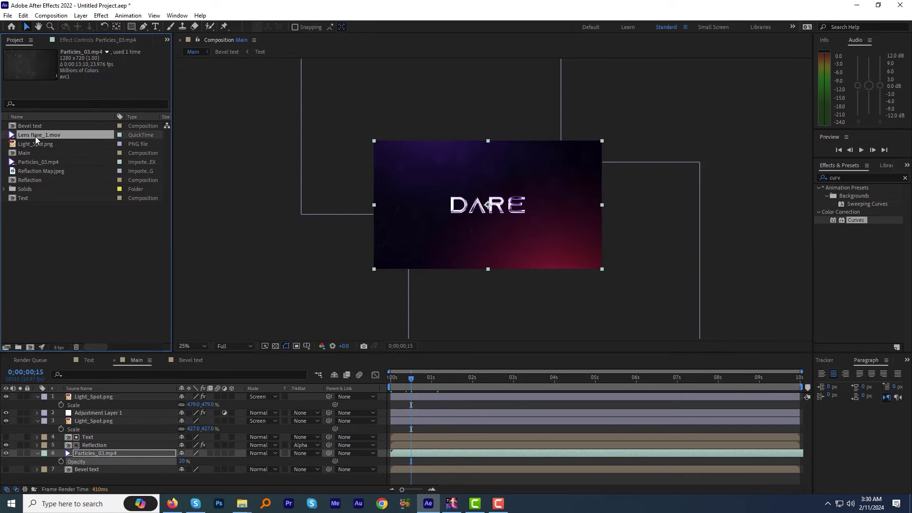
pyautogui.moveTo(40, 136); pyautogui.dragTo(79, 400)
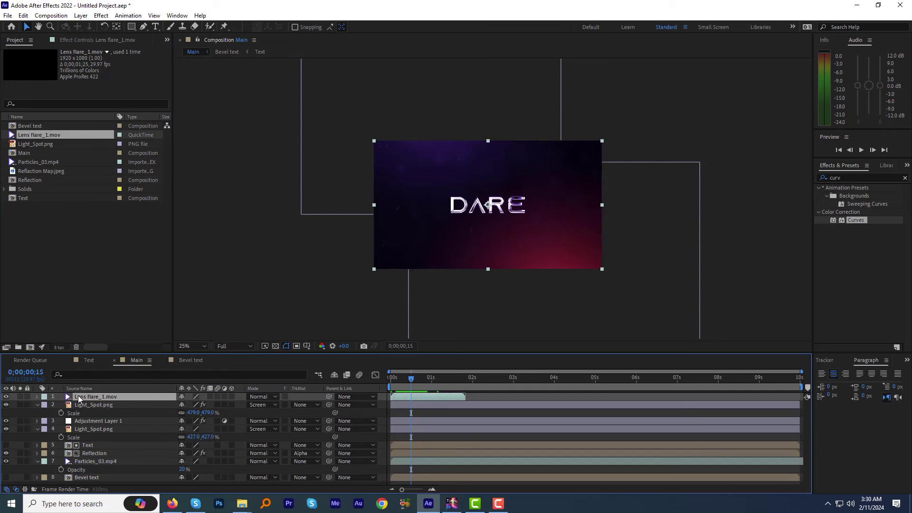
# Blend Lens flare_1.mov in Screen mode and make staggered copies starting progressively later
pyautogui.click(263, 397)
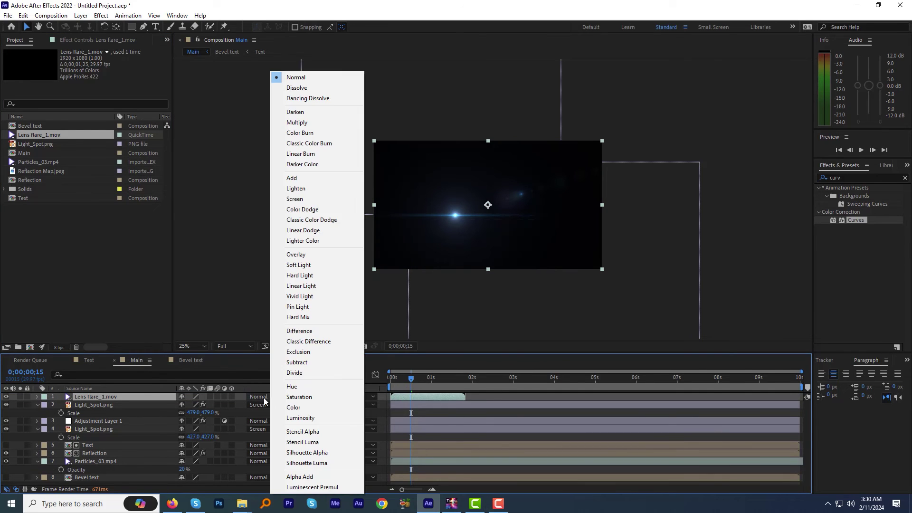
pyautogui.click(295, 199)
pyautogui.click(452, 378)
pyautogui.hotkey('ctrl', 'd')
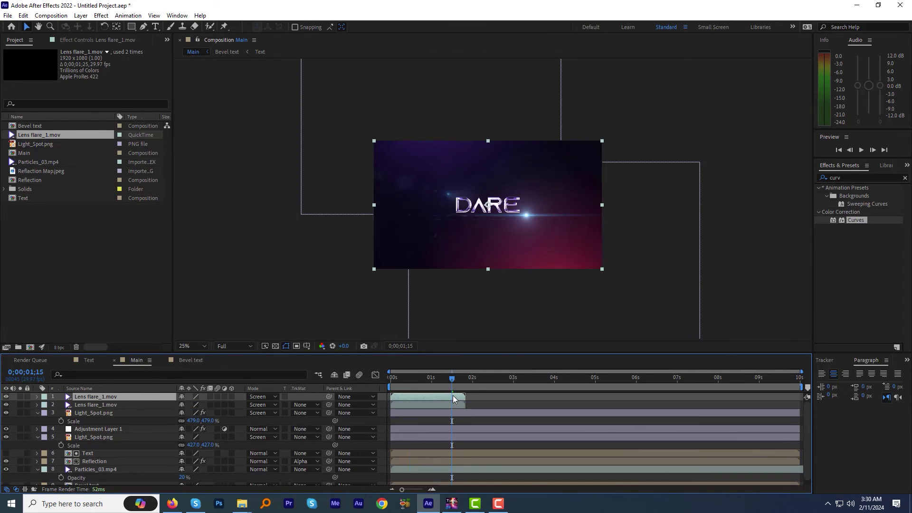
pyautogui.moveTo(457, 377); pyautogui.dragTo(465, 378)
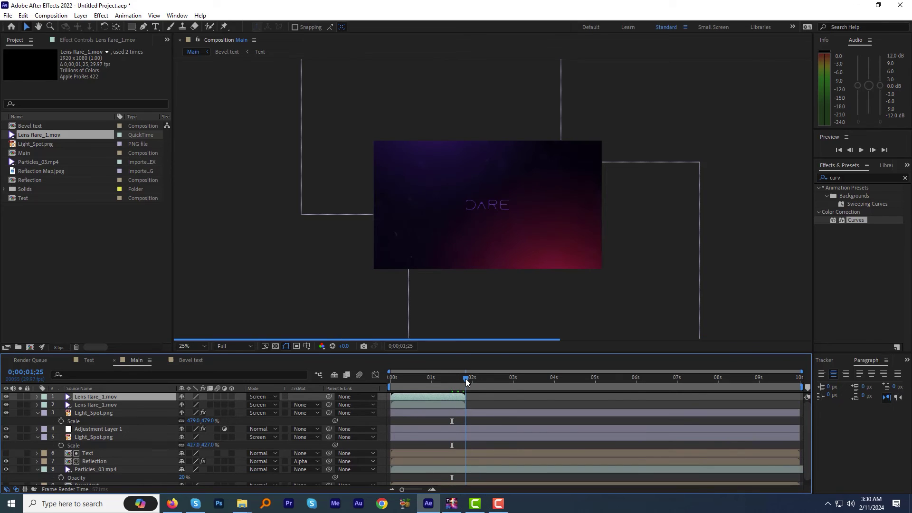
pyautogui.moveTo(413, 397); pyautogui.dragTo(625, 397)
pyautogui.hotkey('ctrl', 'd')
pyautogui.hotkey('ctrl', 'd')
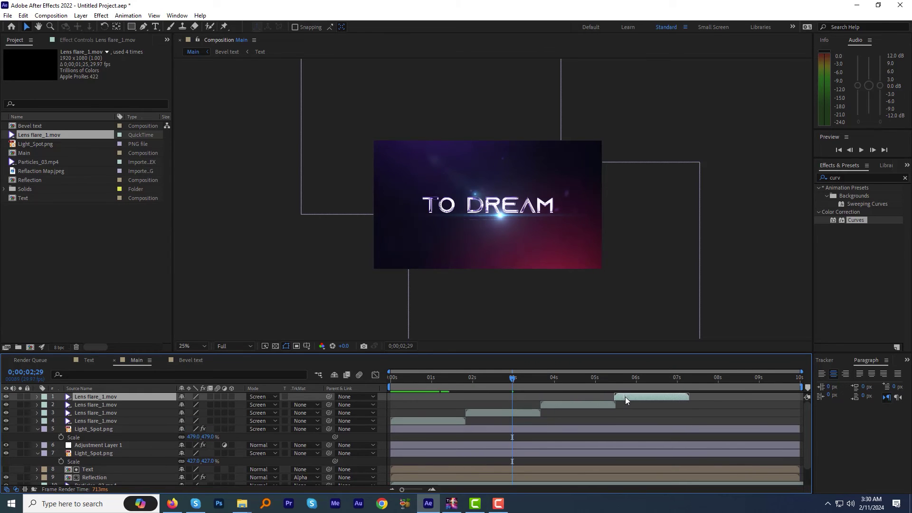
pyautogui.click(680, 380)
# End the work area at 0;00;07;10 and trim the composition to it
pyautogui.moveTo(686, 382); pyautogui.dragTo(689, 383)
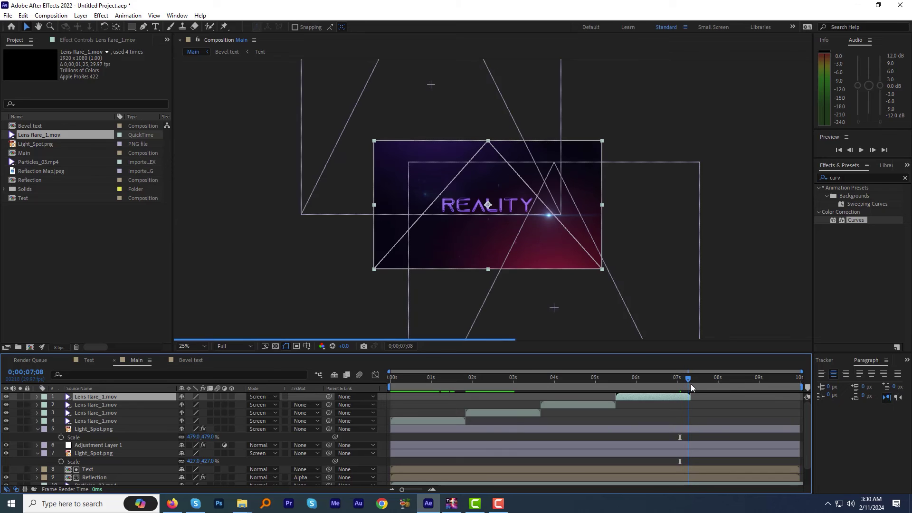
pyautogui.press('n')
pyautogui.press('n')
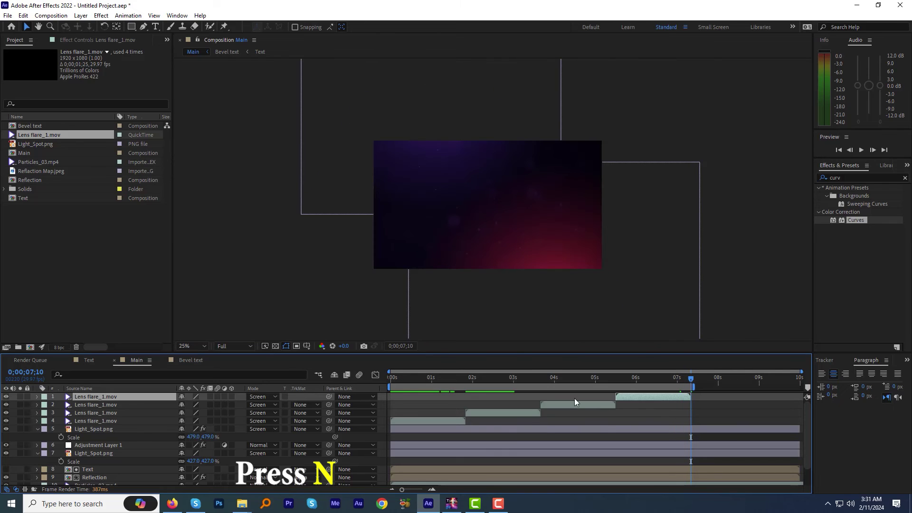
pyautogui.rightClick(511, 387)
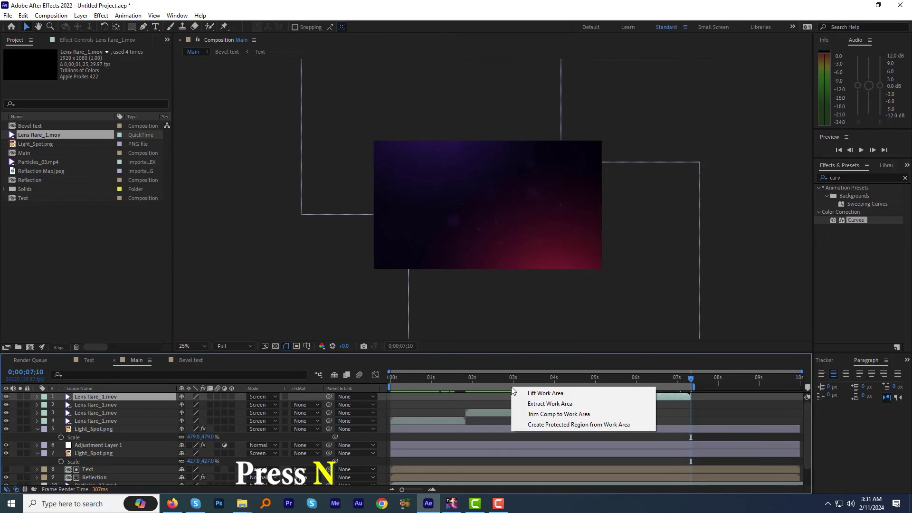
pyautogui.click(533, 414)
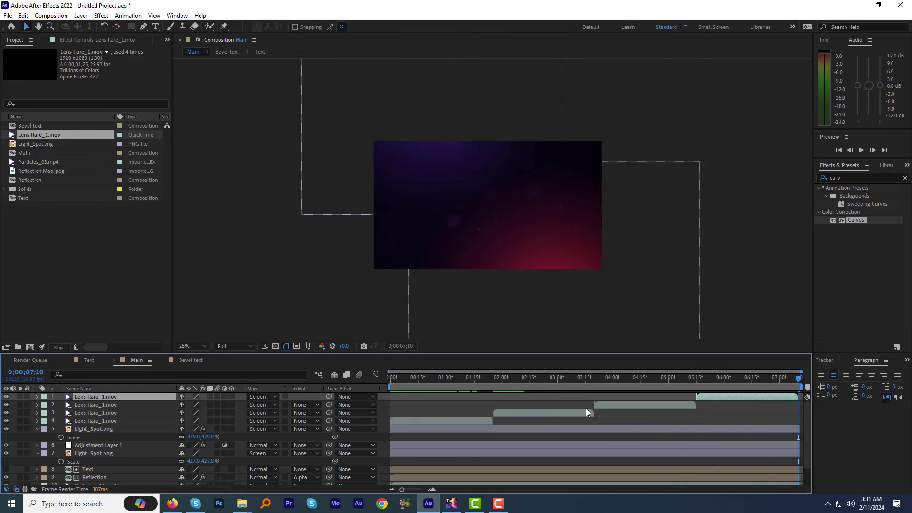
pyautogui.click(532, 381)
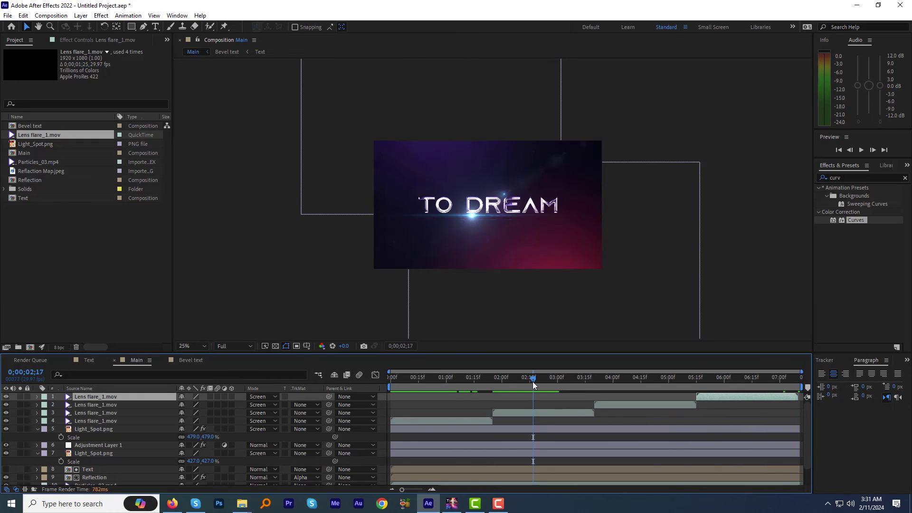
# Create a new black solid layer at the top of Main
pyautogui.click(79, 16)
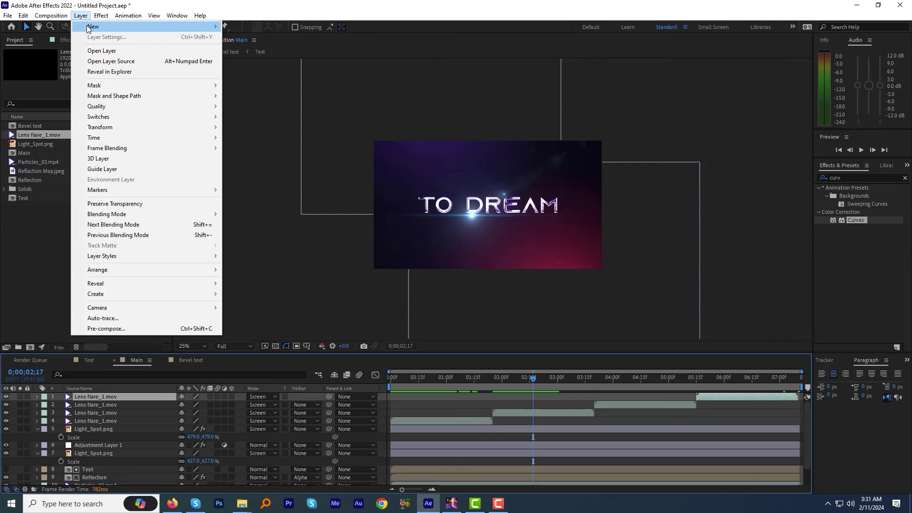
pyautogui.moveTo(95, 24)
pyautogui.click(408, 36)
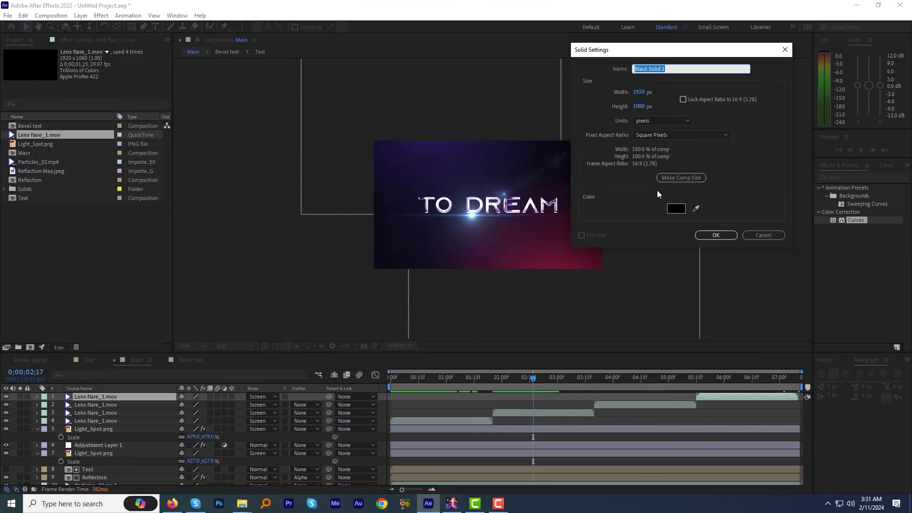
pyautogui.click(703, 234)
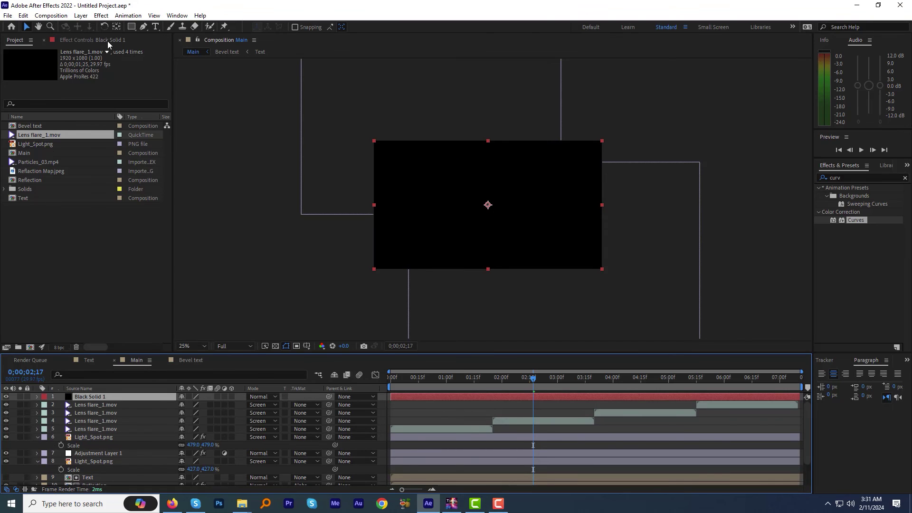
# Mask the solid with a shrunken, inverted rectangle to form top and bottom letterbox bars
pyautogui.doubleClick(131, 27)
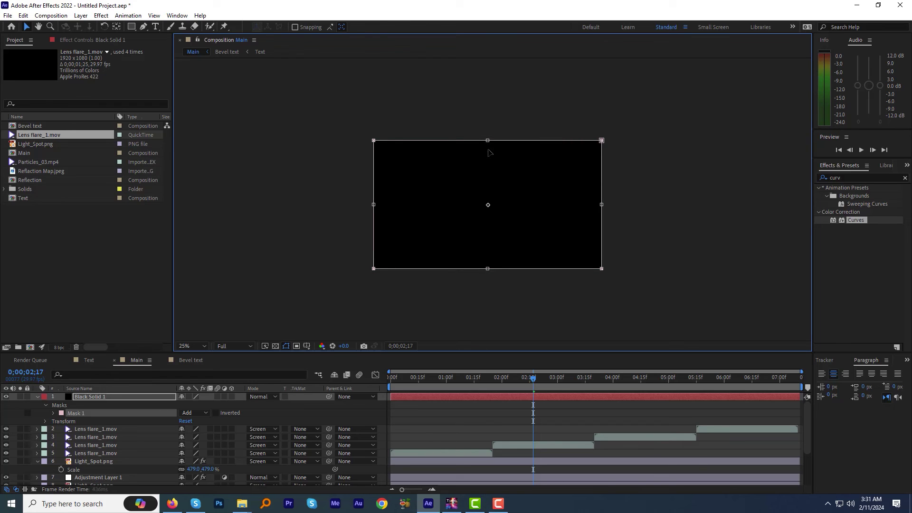
pyautogui.moveTo(489, 152); pyautogui.dragTo(490, 152)
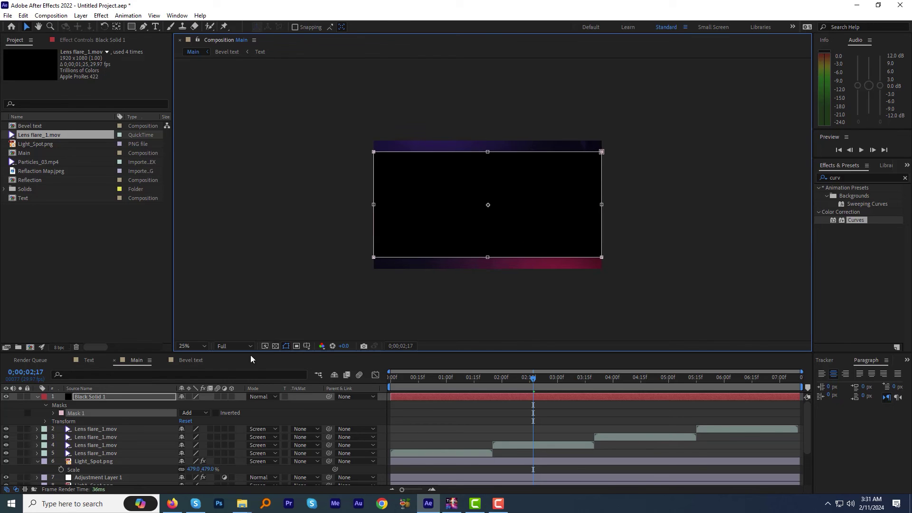
pyautogui.click(215, 413)
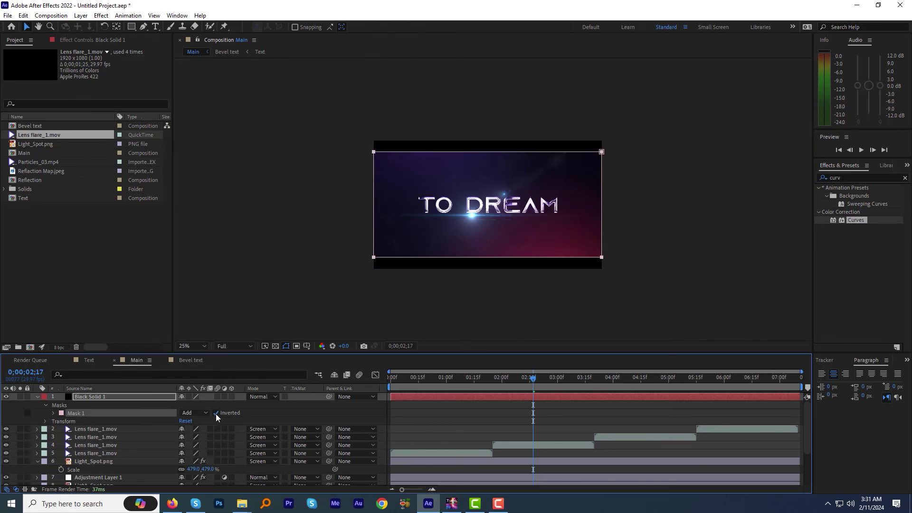
pyautogui.click(450, 426)
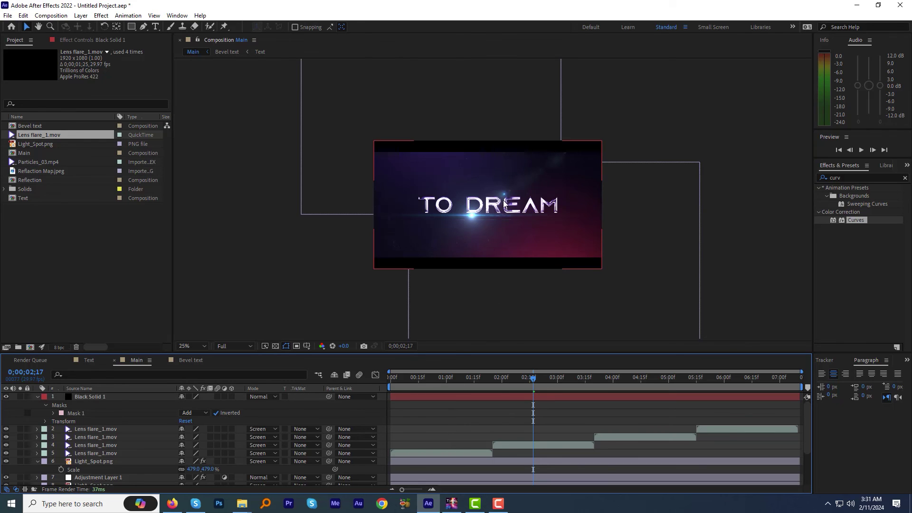
pyautogui.scroll(2, 505, 215)
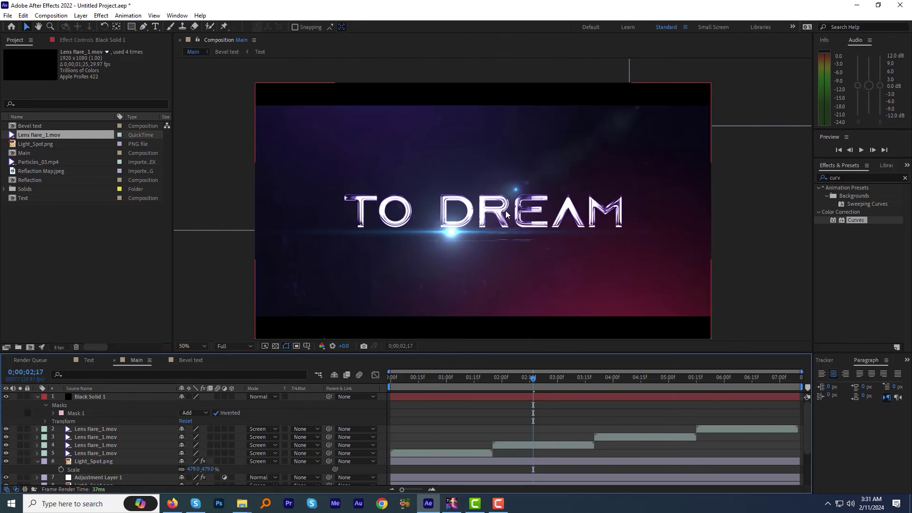